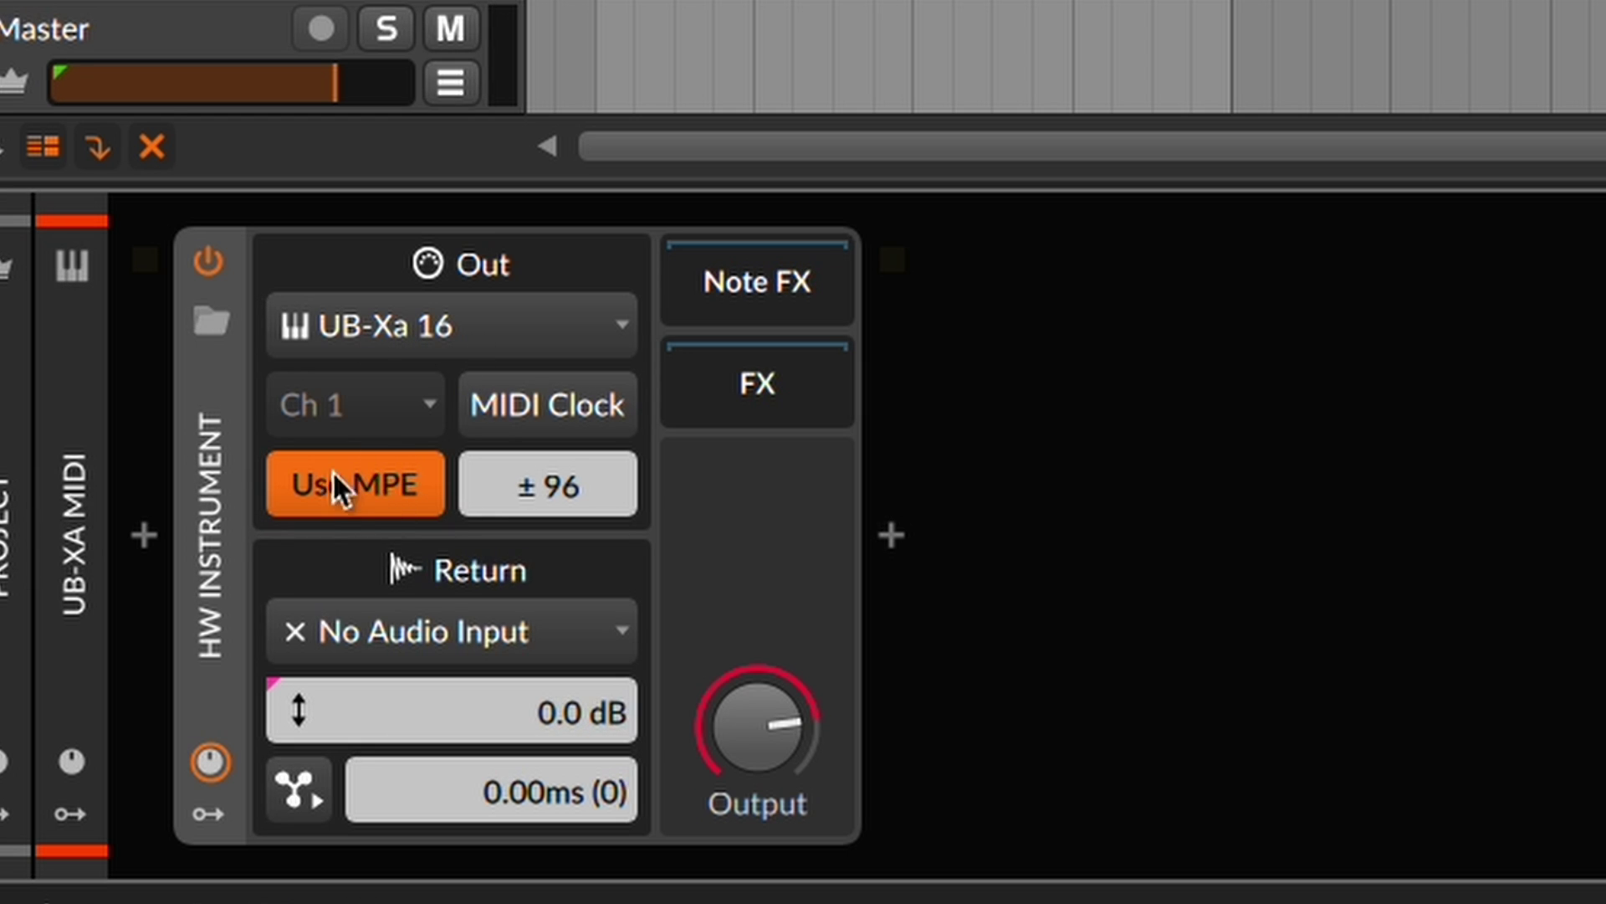
left_click(347, 501)
left_click(358, 502)
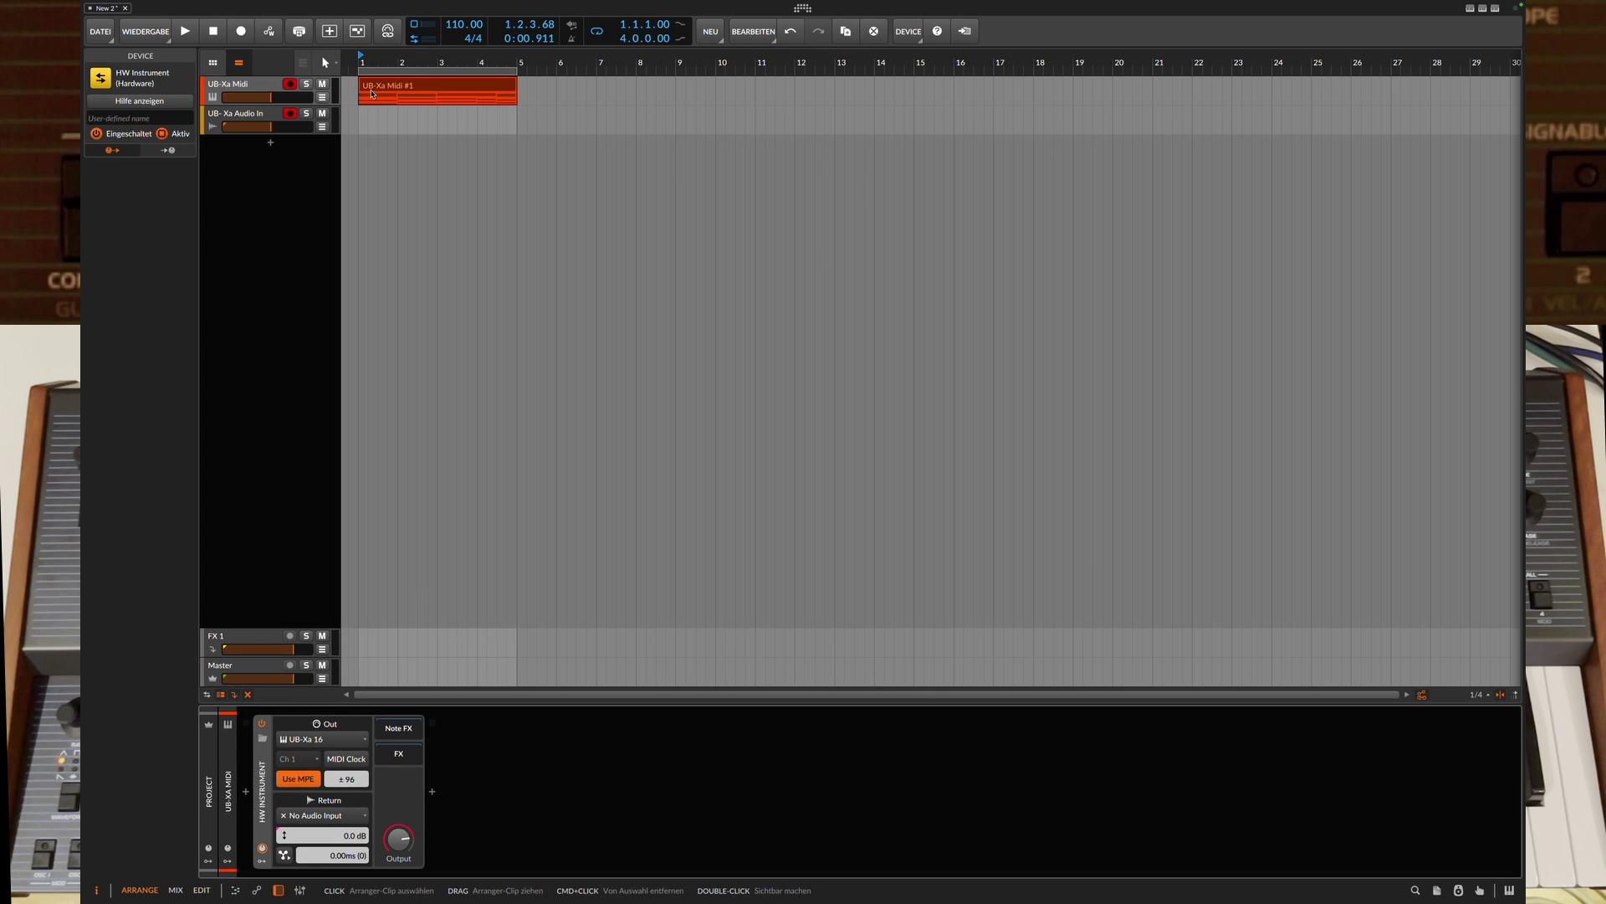
Open the UB-Xa Midi #1 clip in the note editor and play it through once
double_click(372, 93)
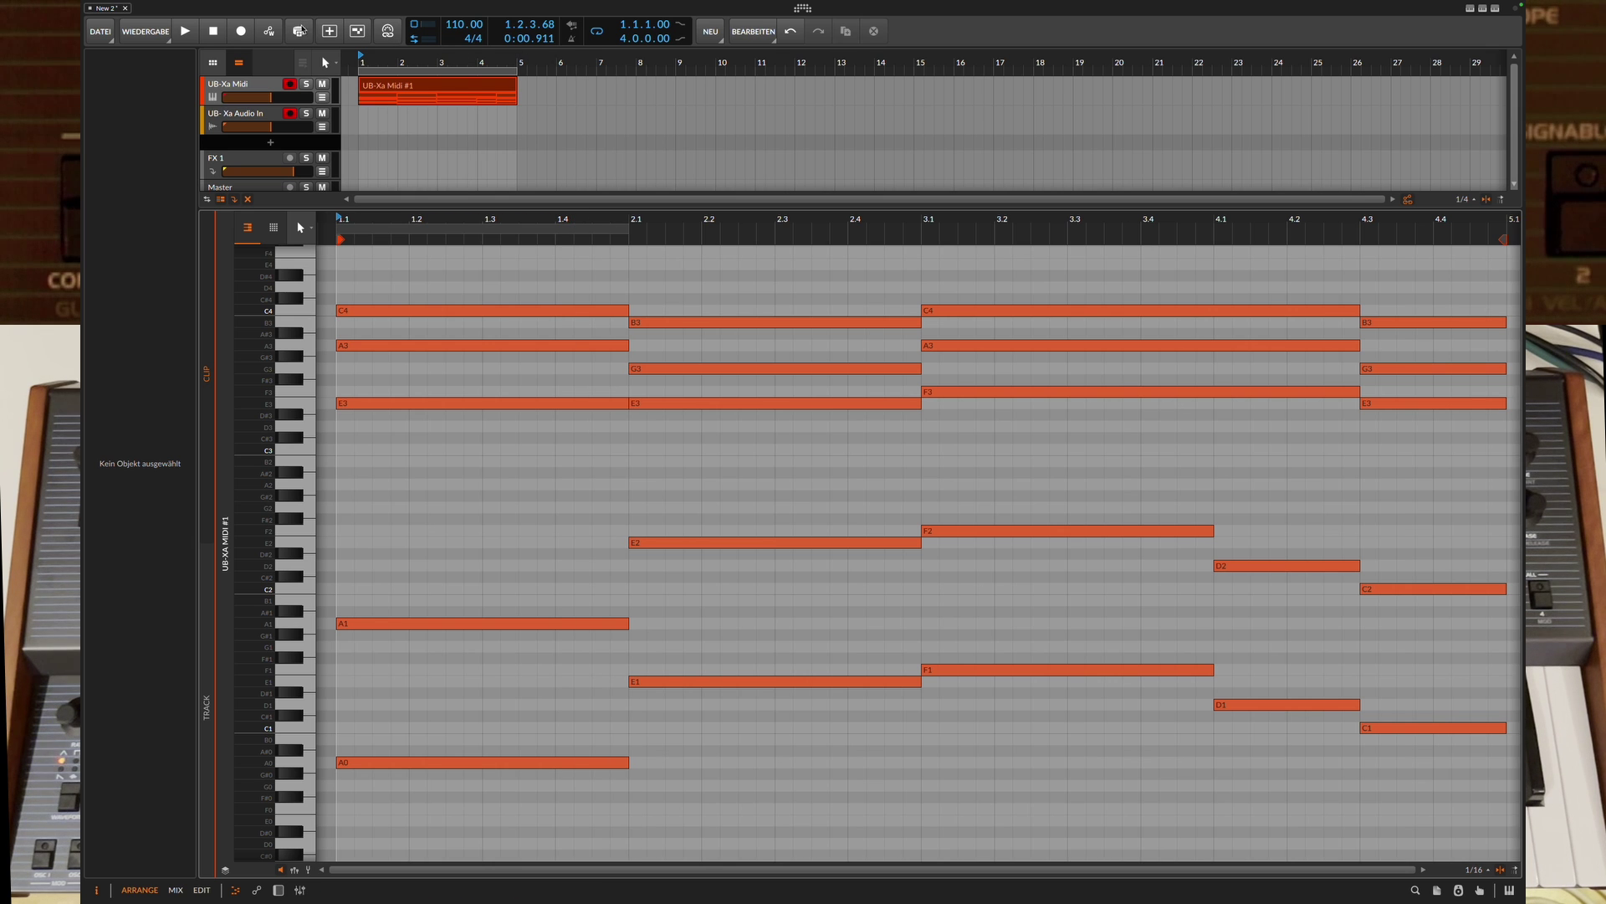
left_click(185, 31)
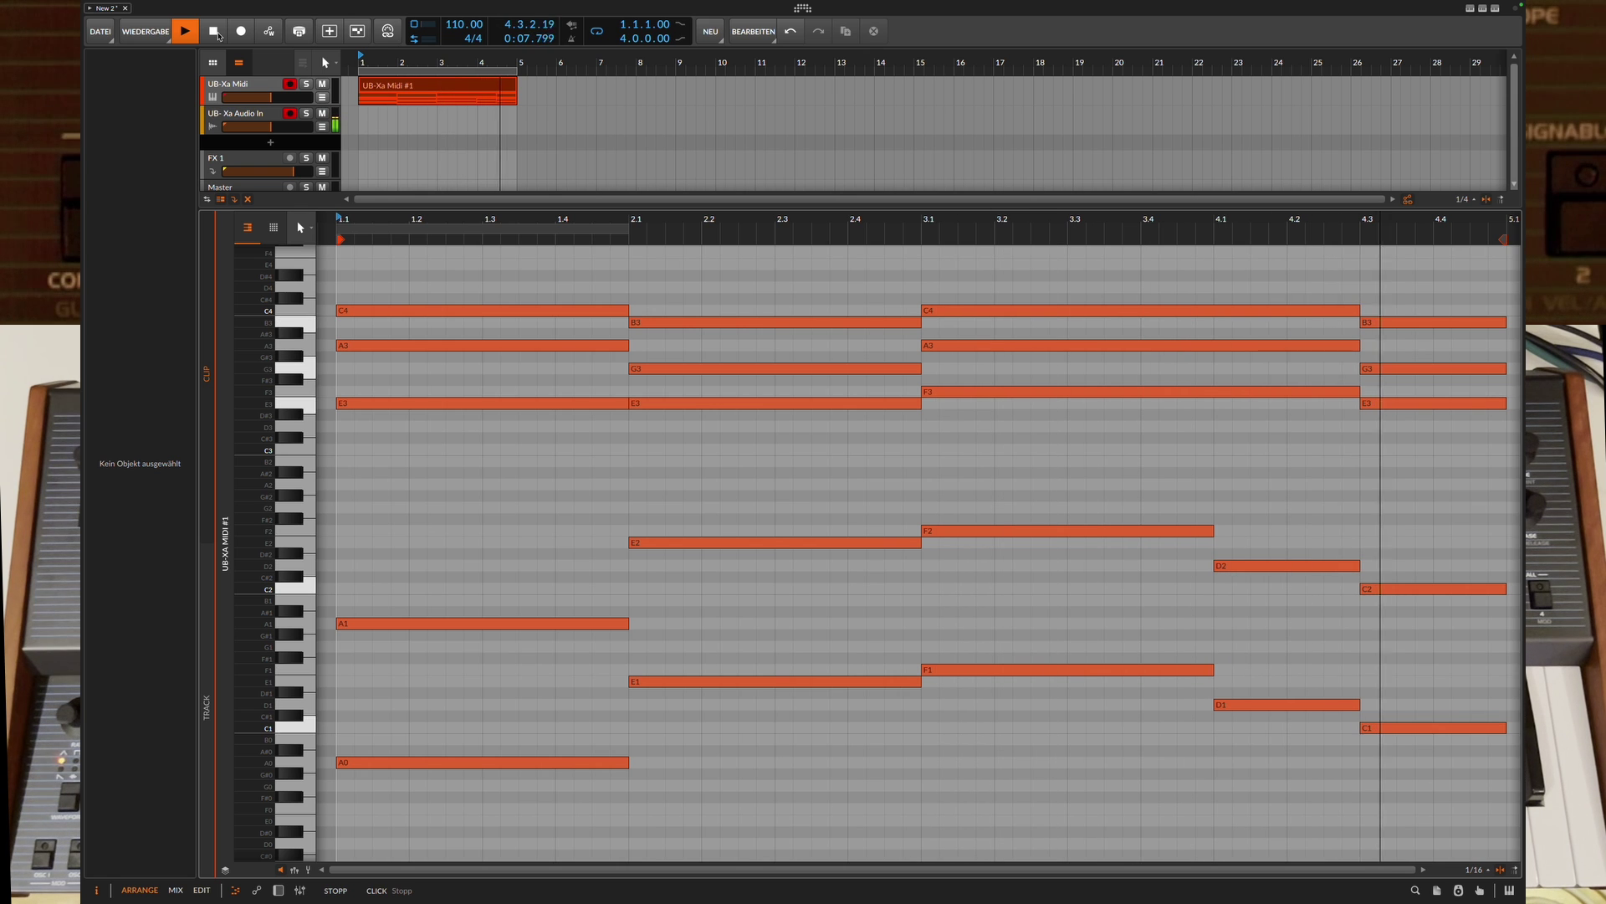
left_click(217, 35)
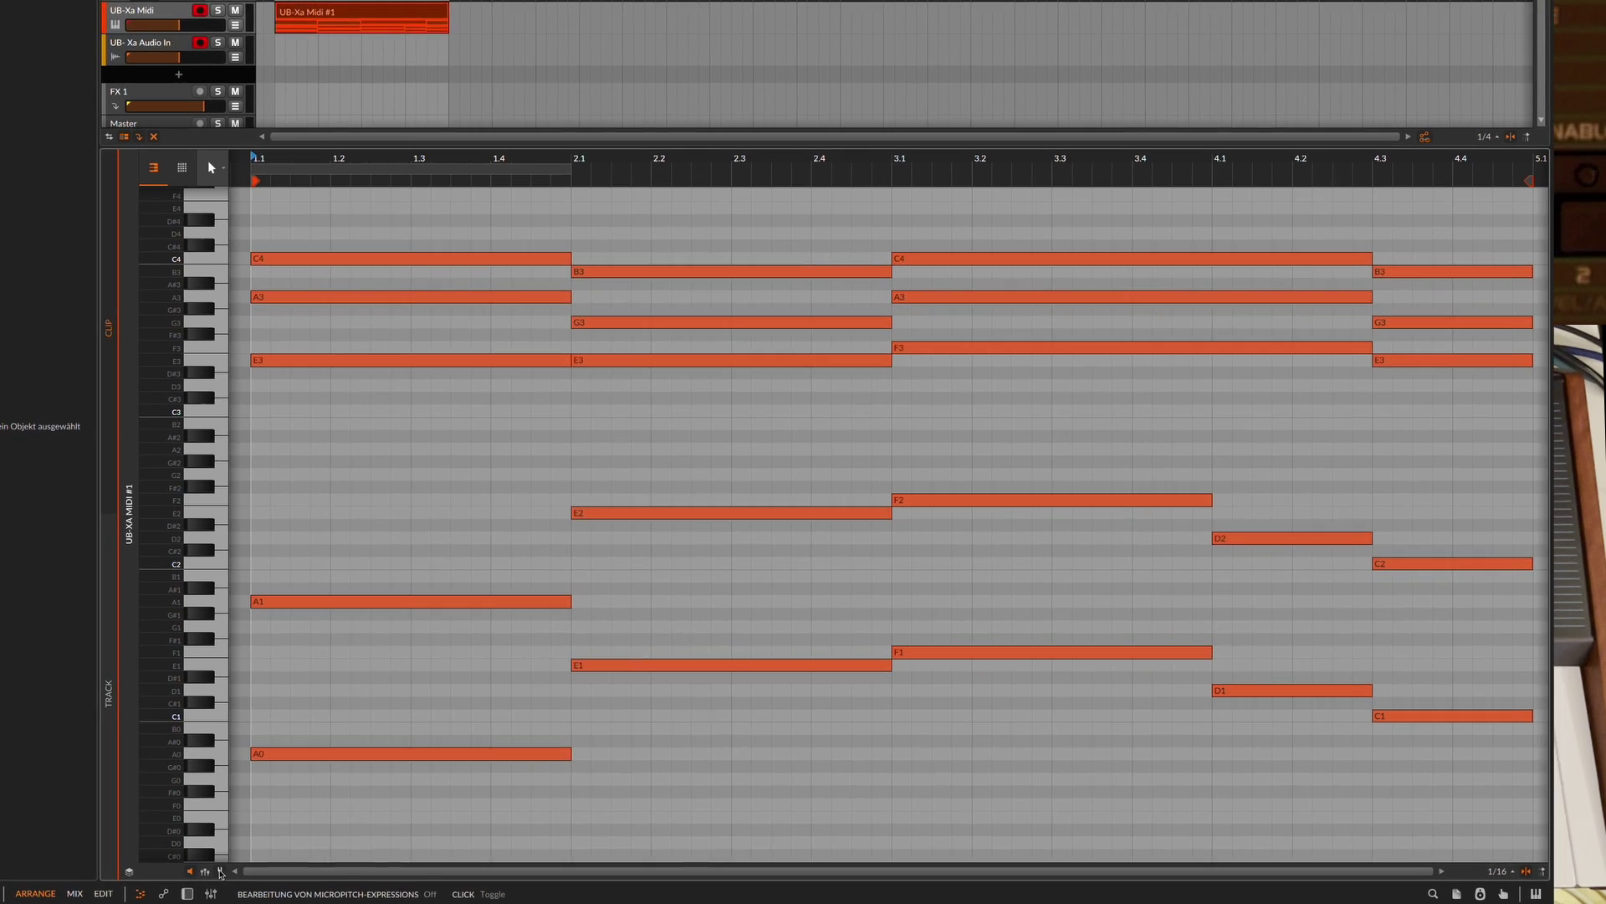
Turn on micro-pitch editing and, from 1.4 to 2.1, glide the first chord's C4 down to B3 and A3 to G3, keeping E3 flat
left_click(309, 871)
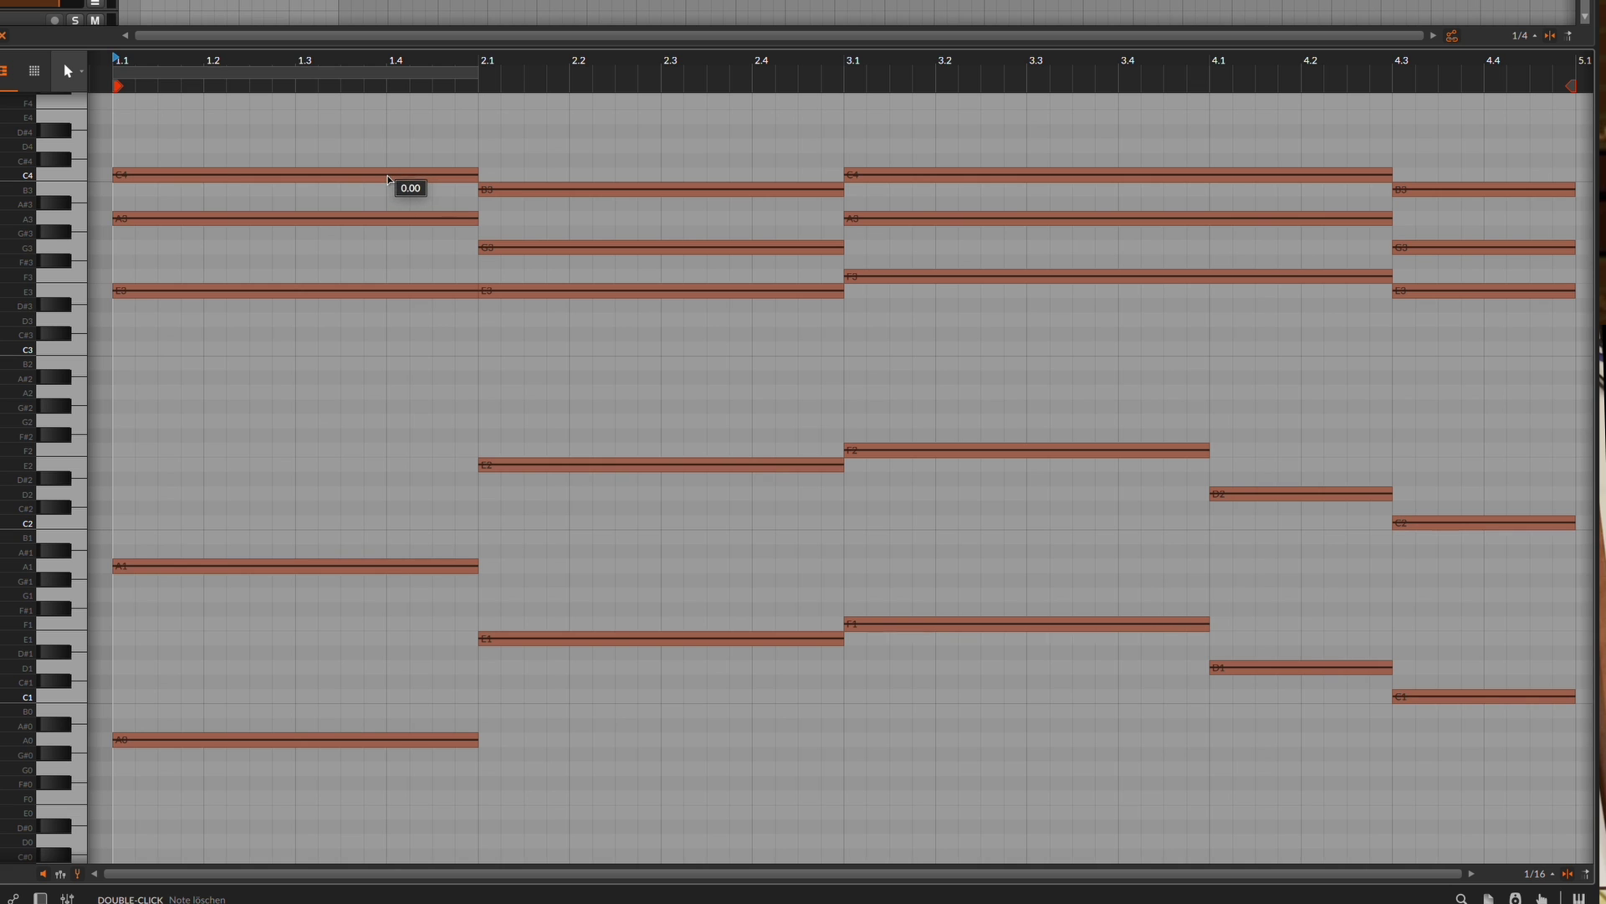
left_click(387, 175)
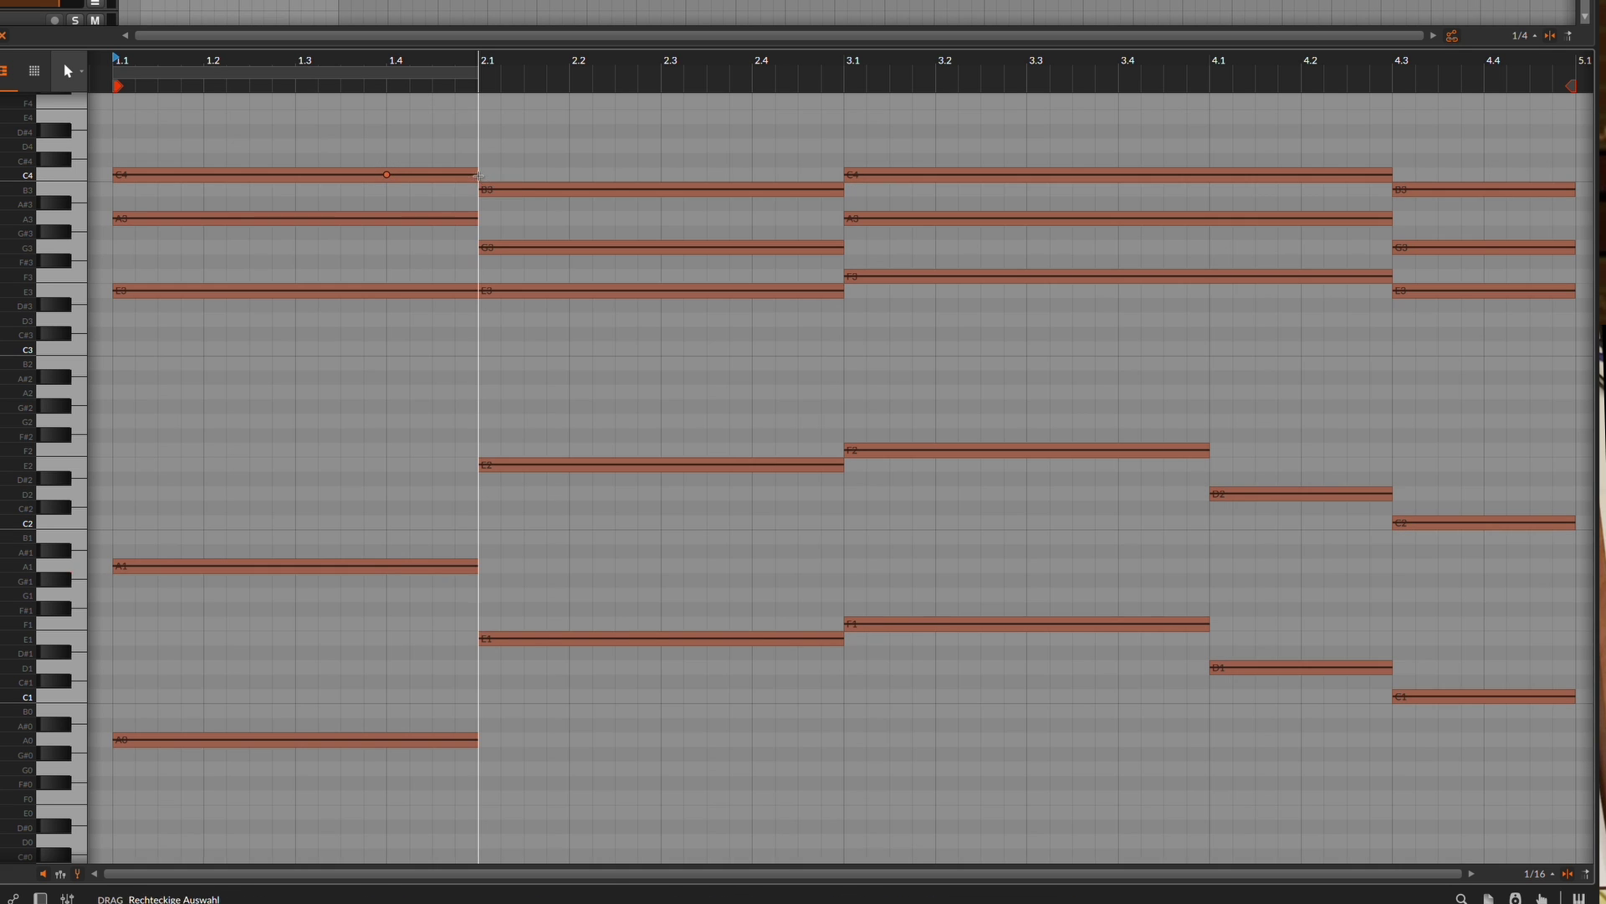
left_click_drag(479, 175, 476, 203)
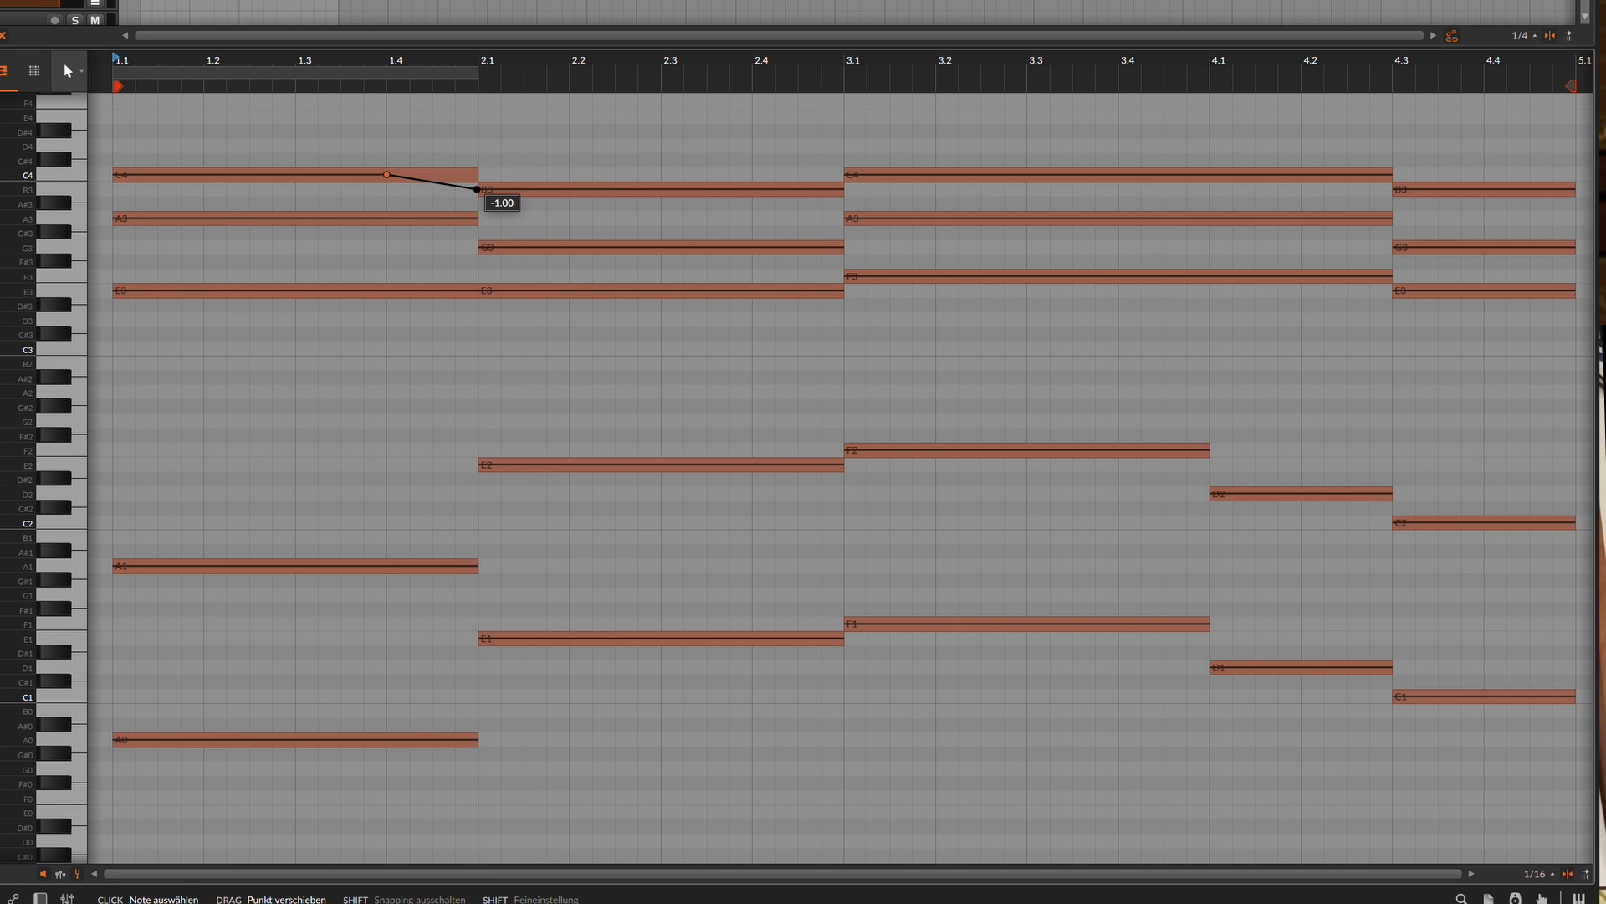
left_click(387, 219)
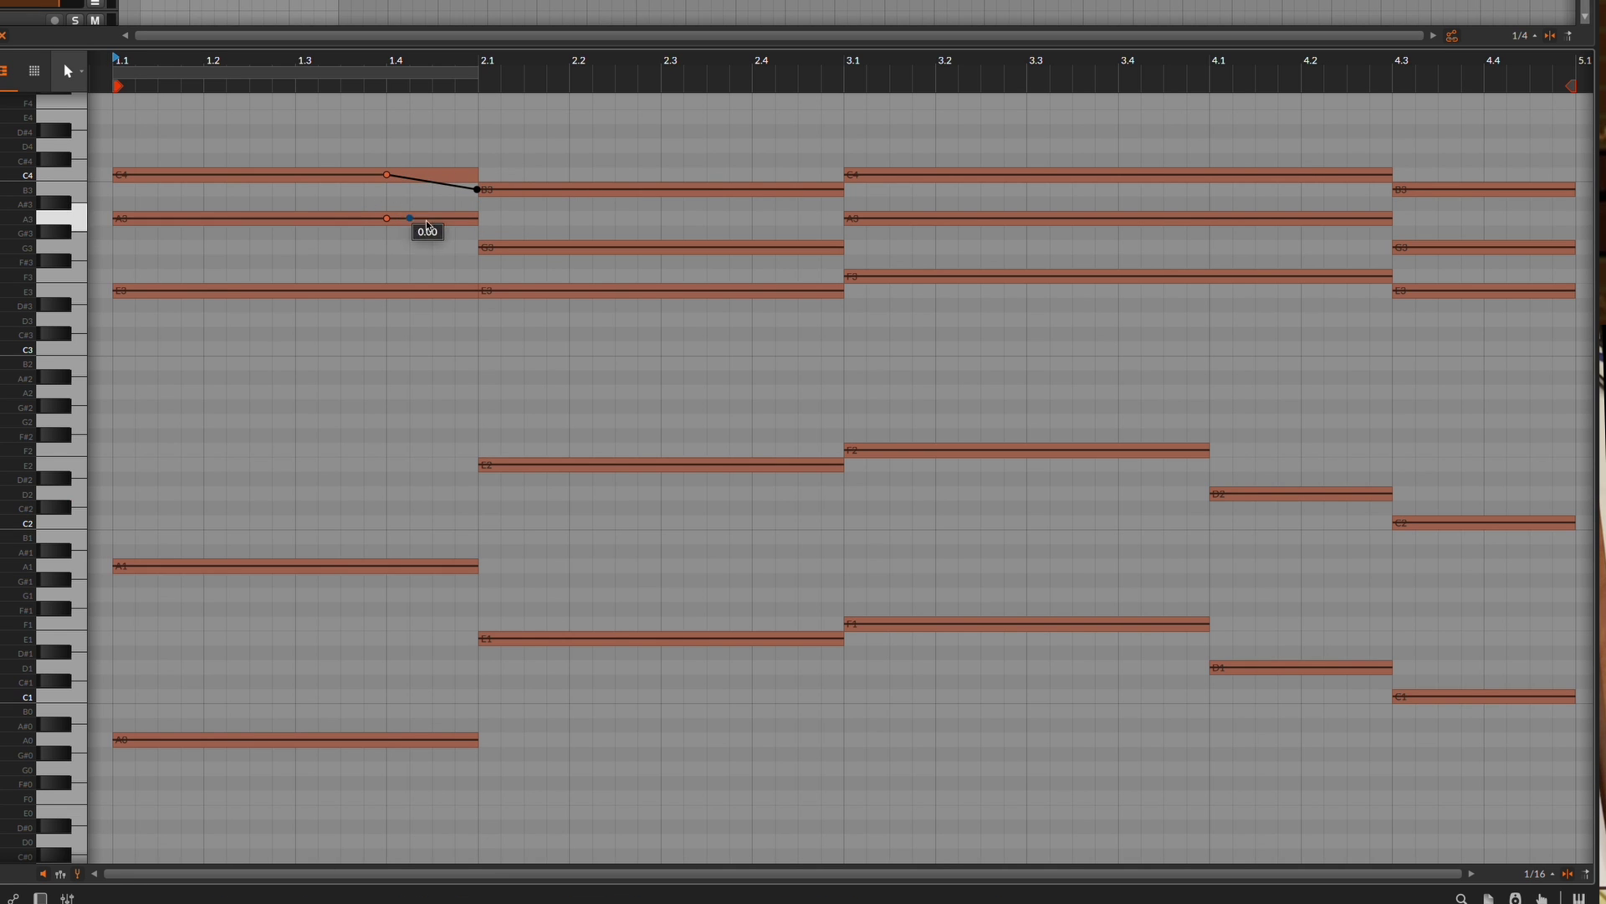
mouse_move(476, 223)
left_mouse_down()
mouse_move(478, 261)
mouse_move(478, 247)
left_mouse_up()
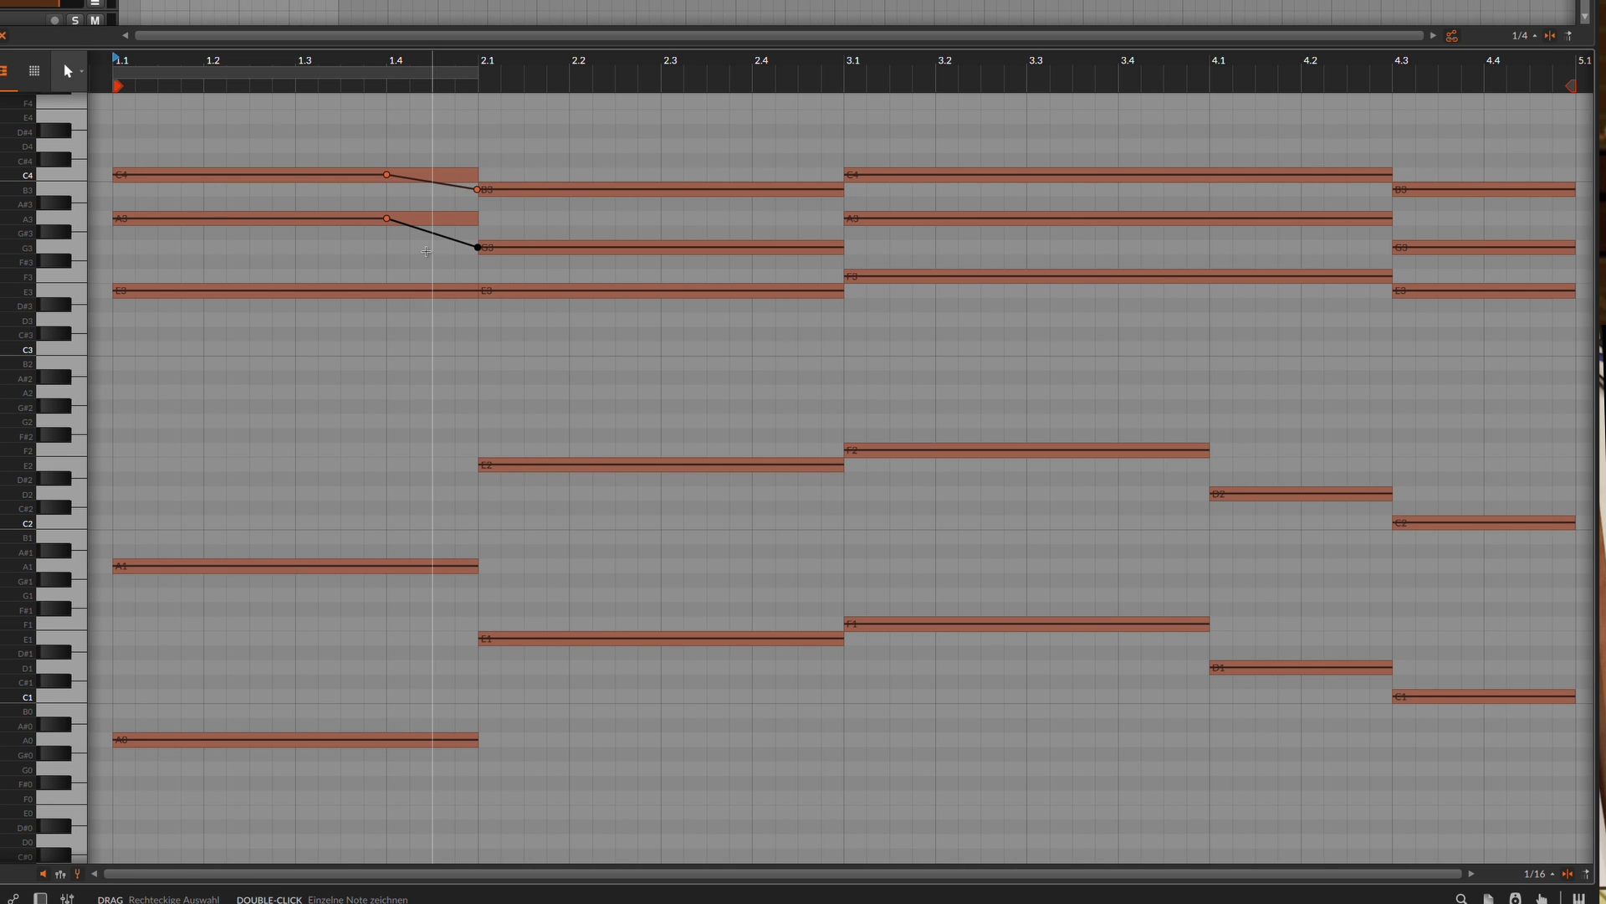
left_click(388, 292)
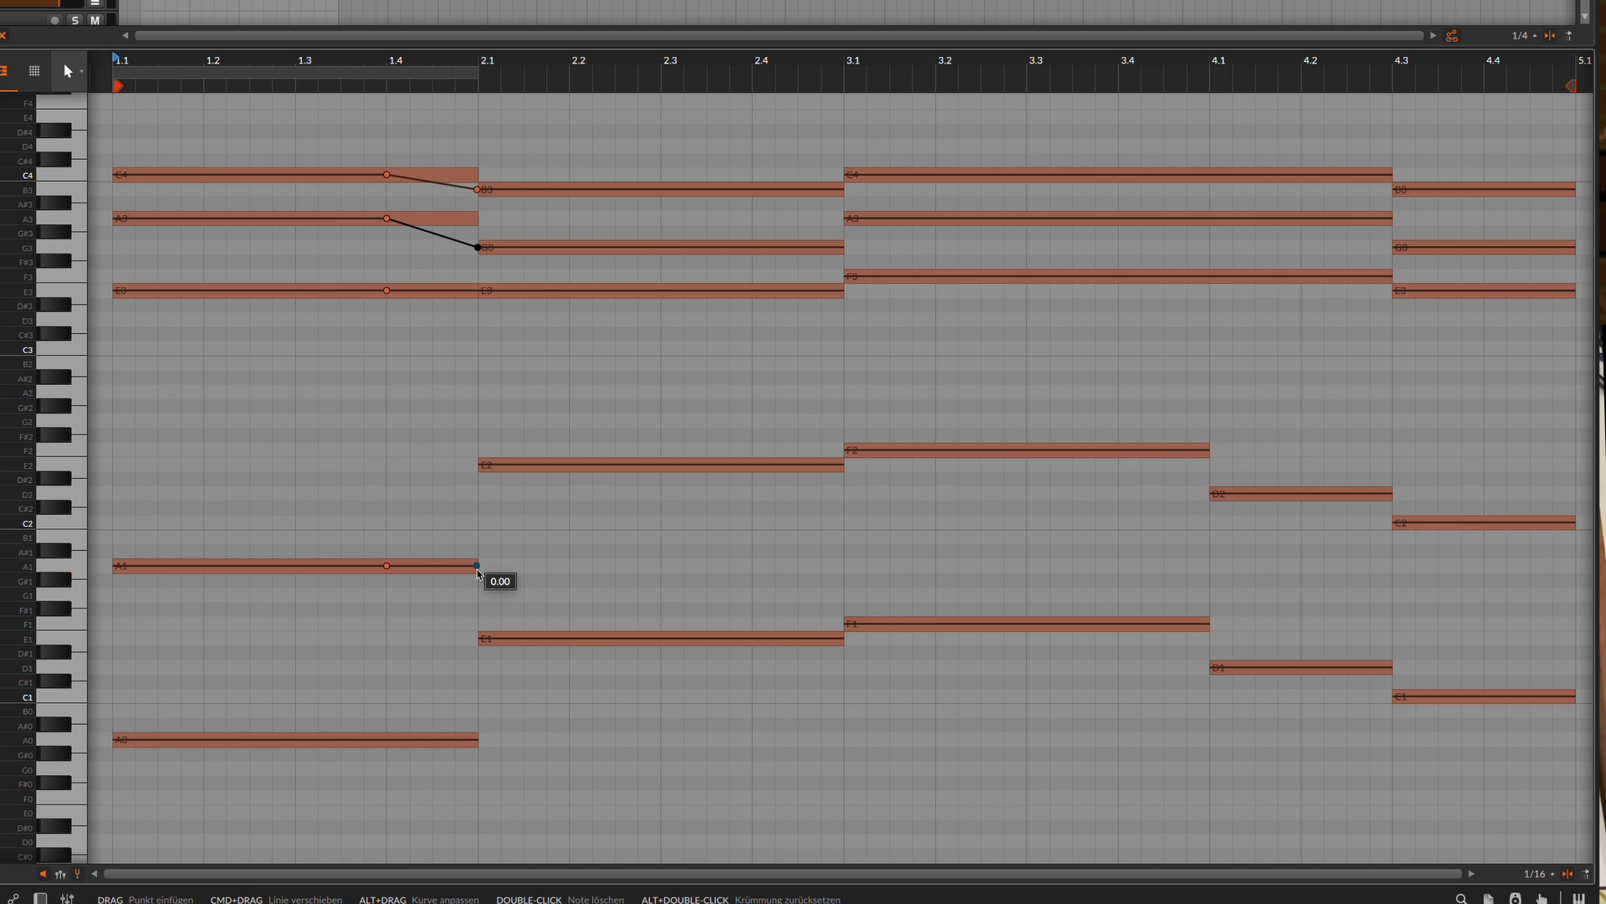
Glide the first bass notes from A1 up to E2 and A0 up to E1 between 1.4 and 2.1, and play the result
left_click_drag(479, 573, 479, 456)
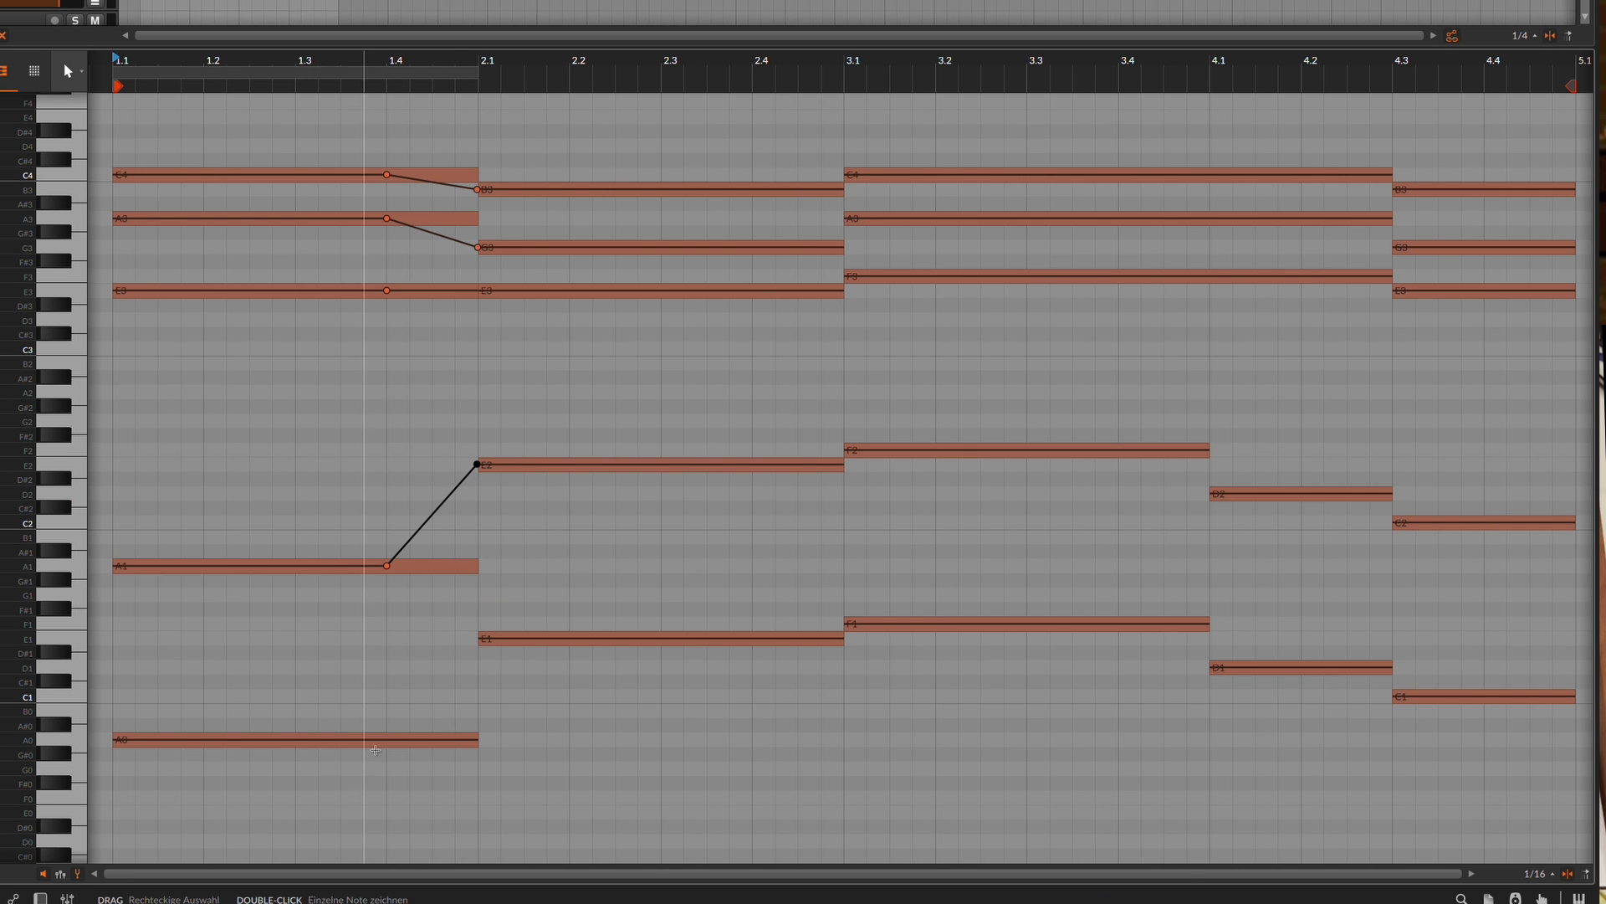
left_click(389, 741)
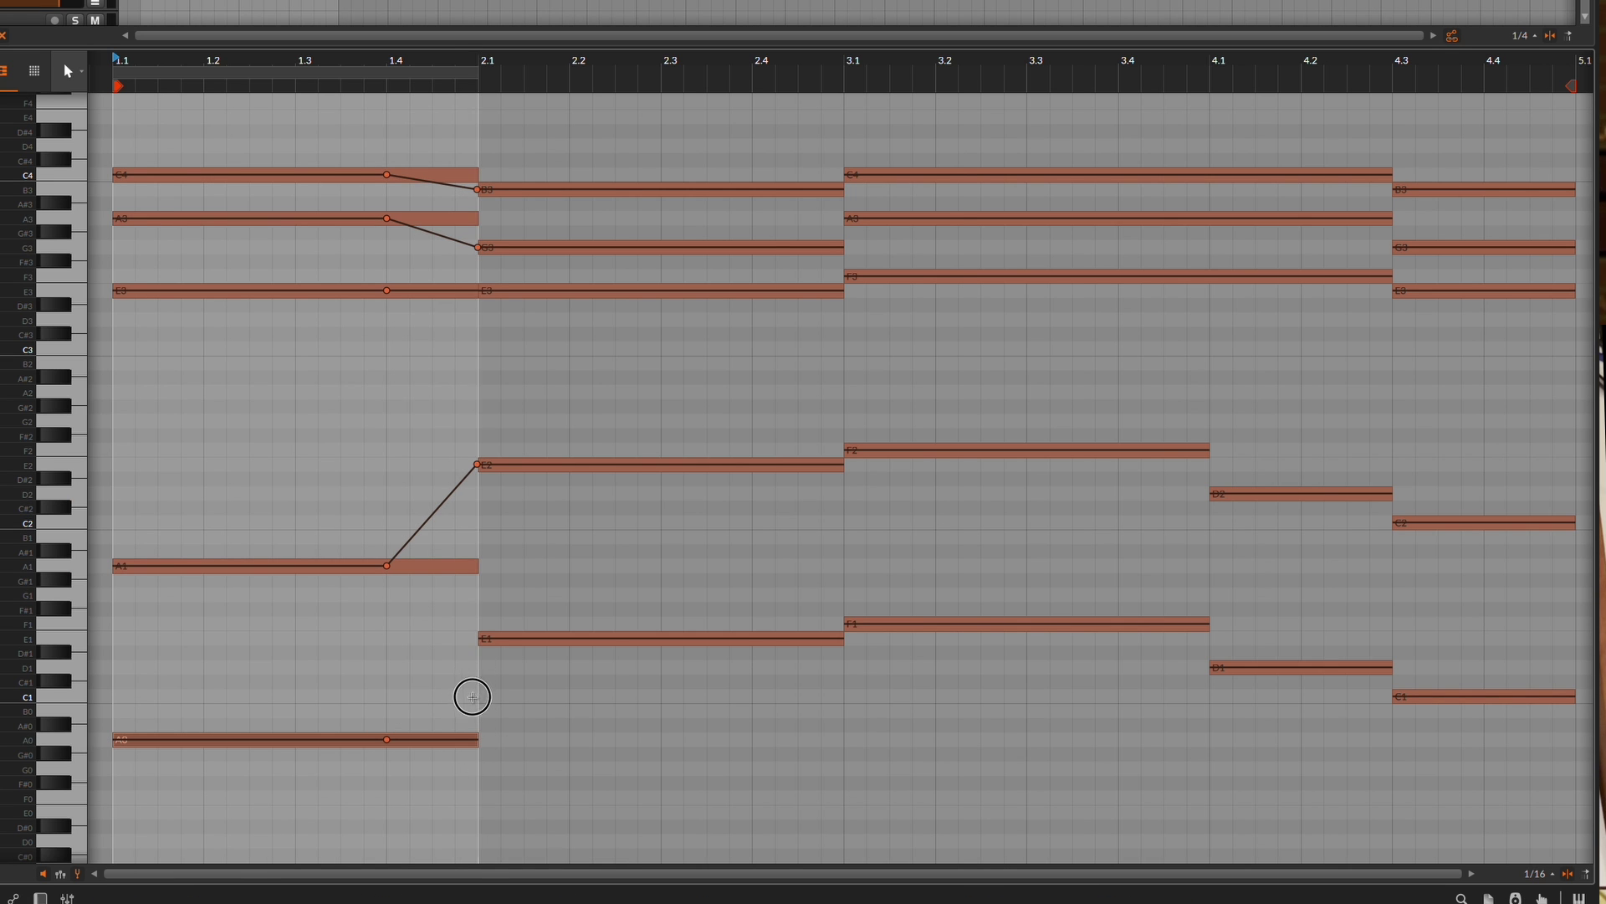
left_click_drag(474, 741, 474, 638)
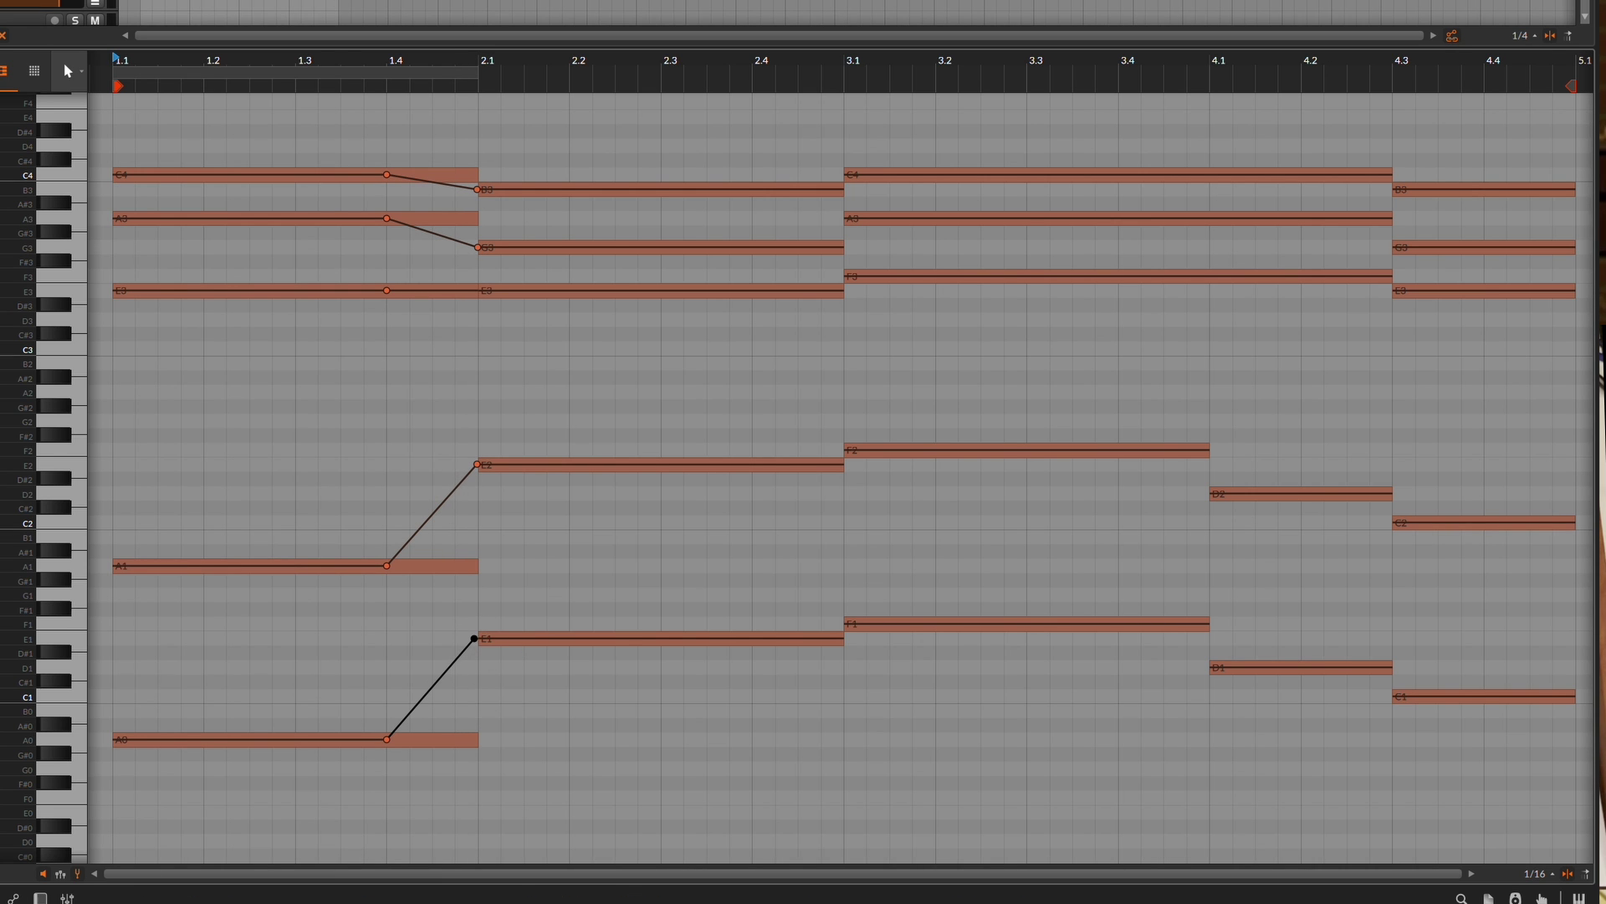
key("space")
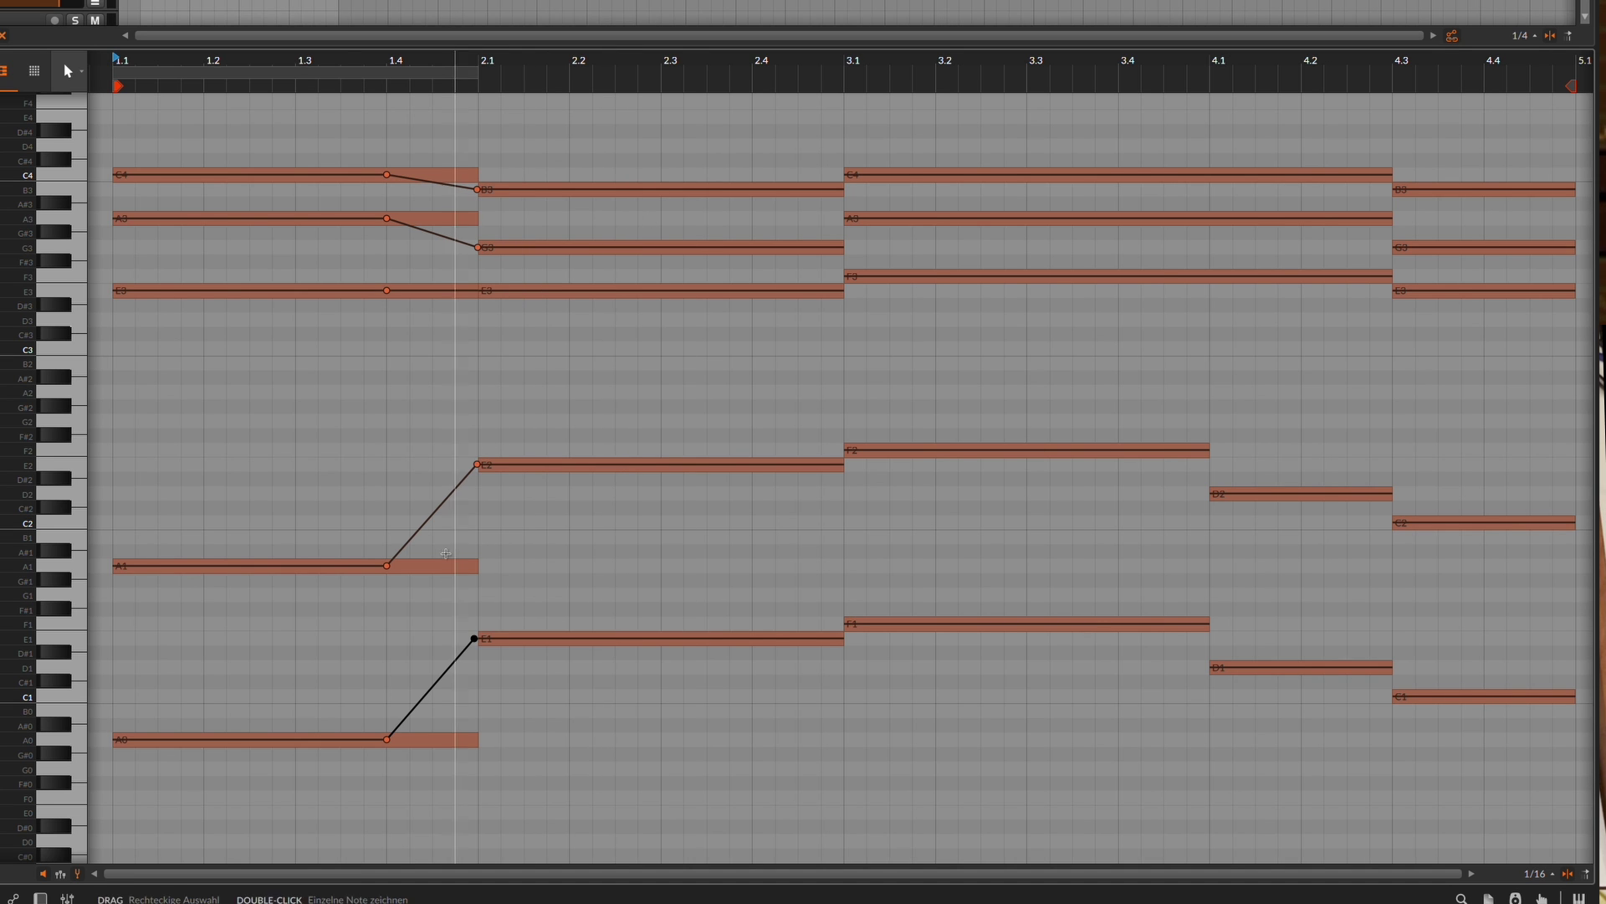
mouse_move(477, 646)
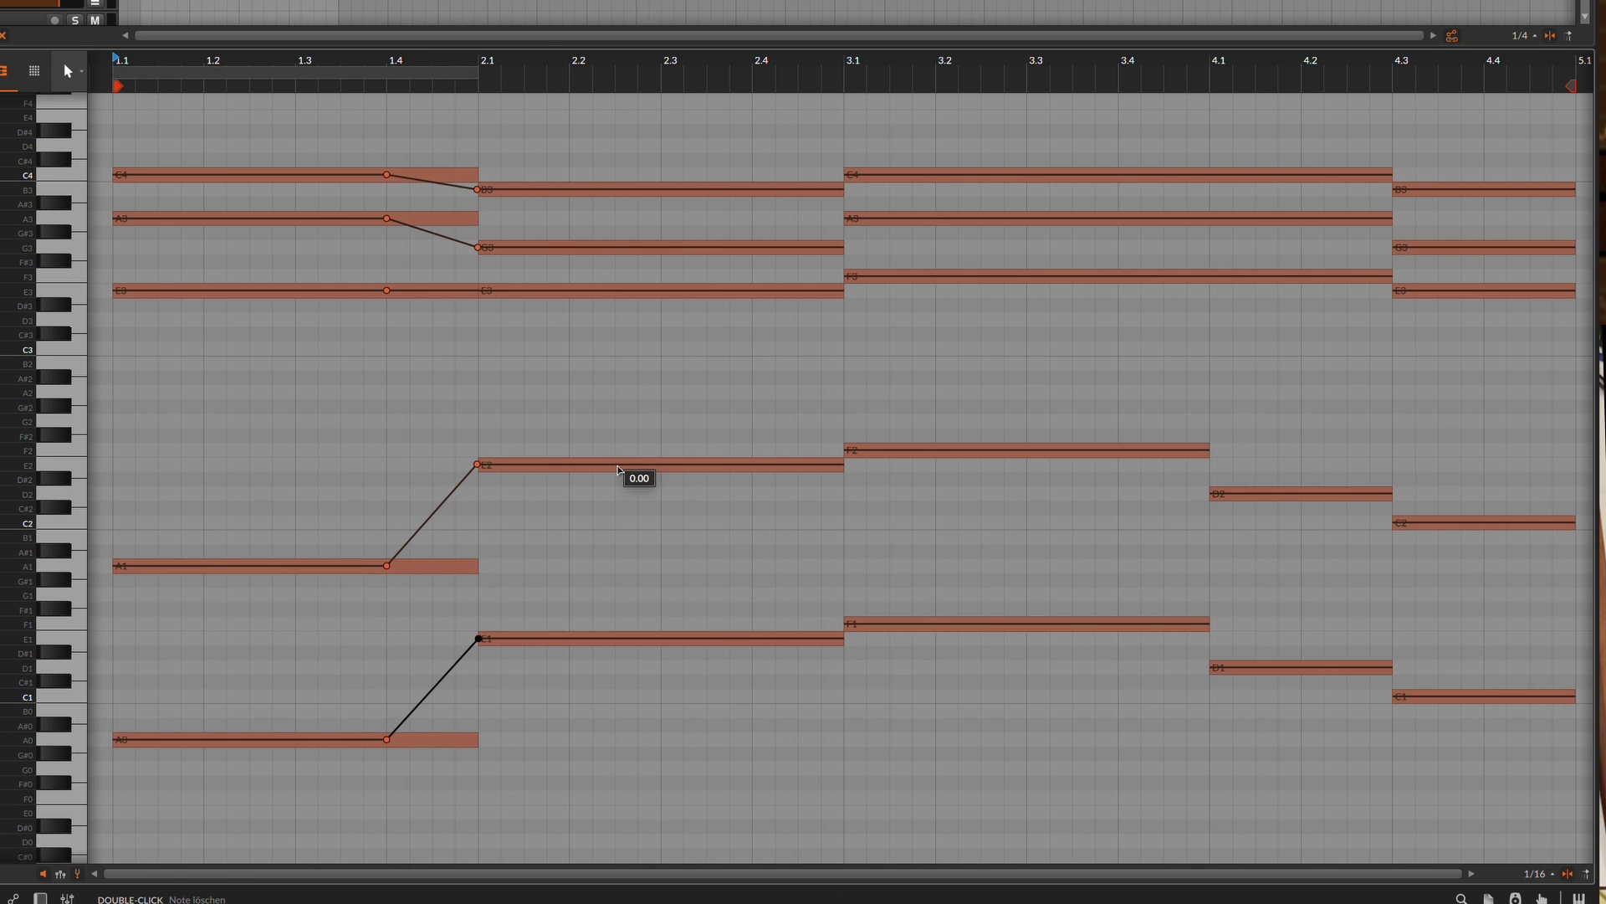
Raise the E2 note's pitch curve by 3.00 semitones from just after 2.2, return it to 0.00 just after 2.3, and play it back
left_click(569, 464)
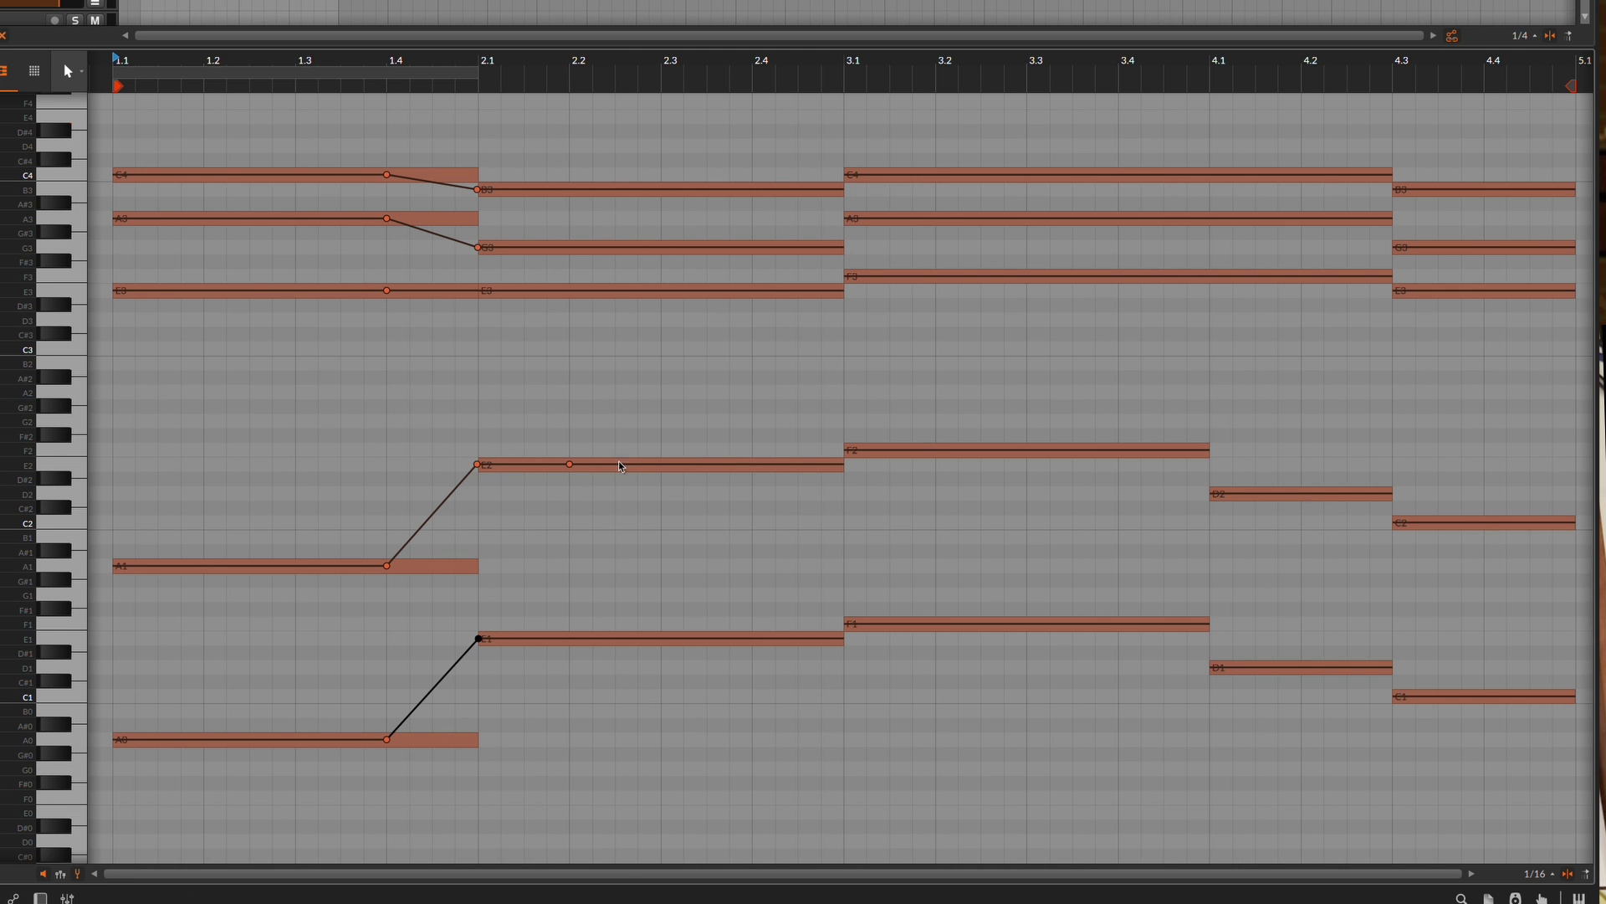
left_click_drag(593, 464, 593, 406)
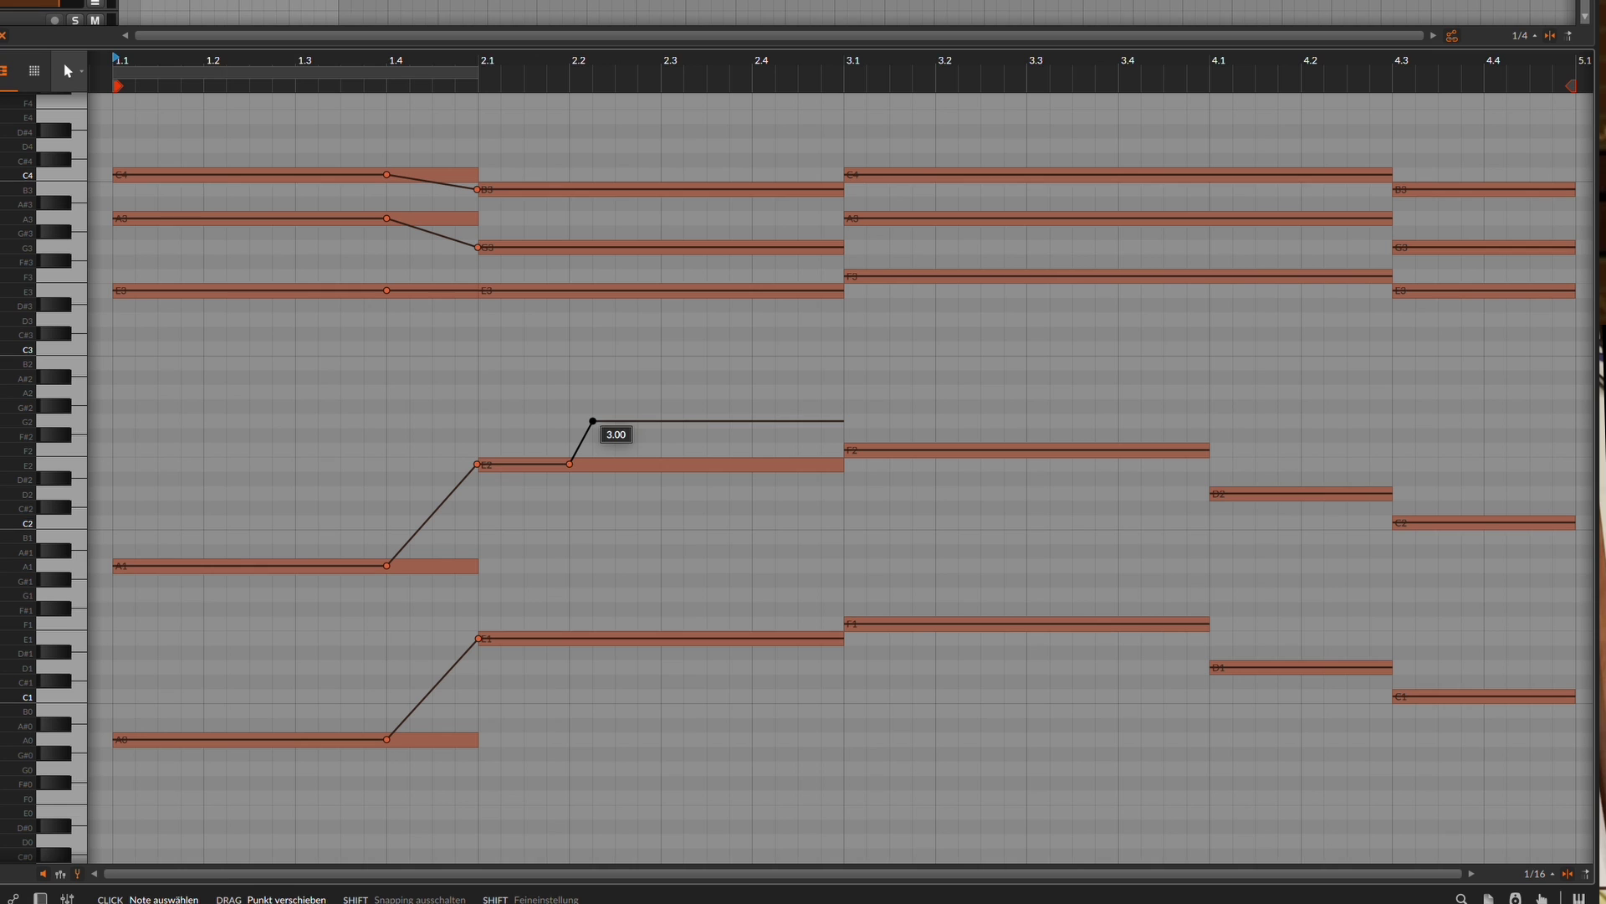
left_click(664, 423)
left_click_drag(679, 421, 685, 464)
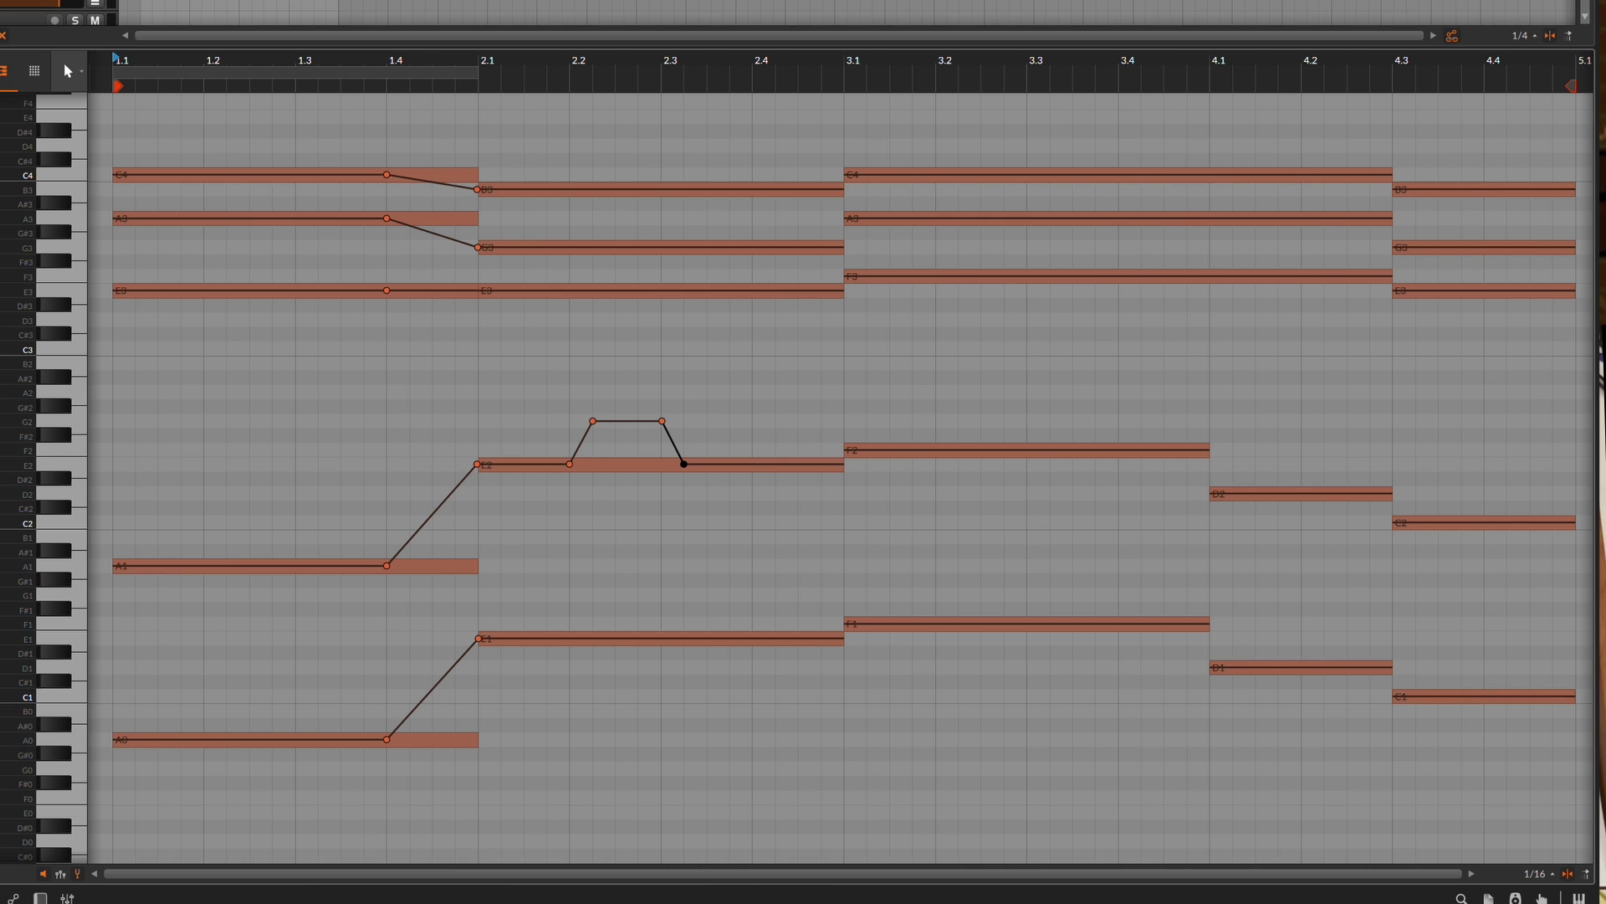
key("space")
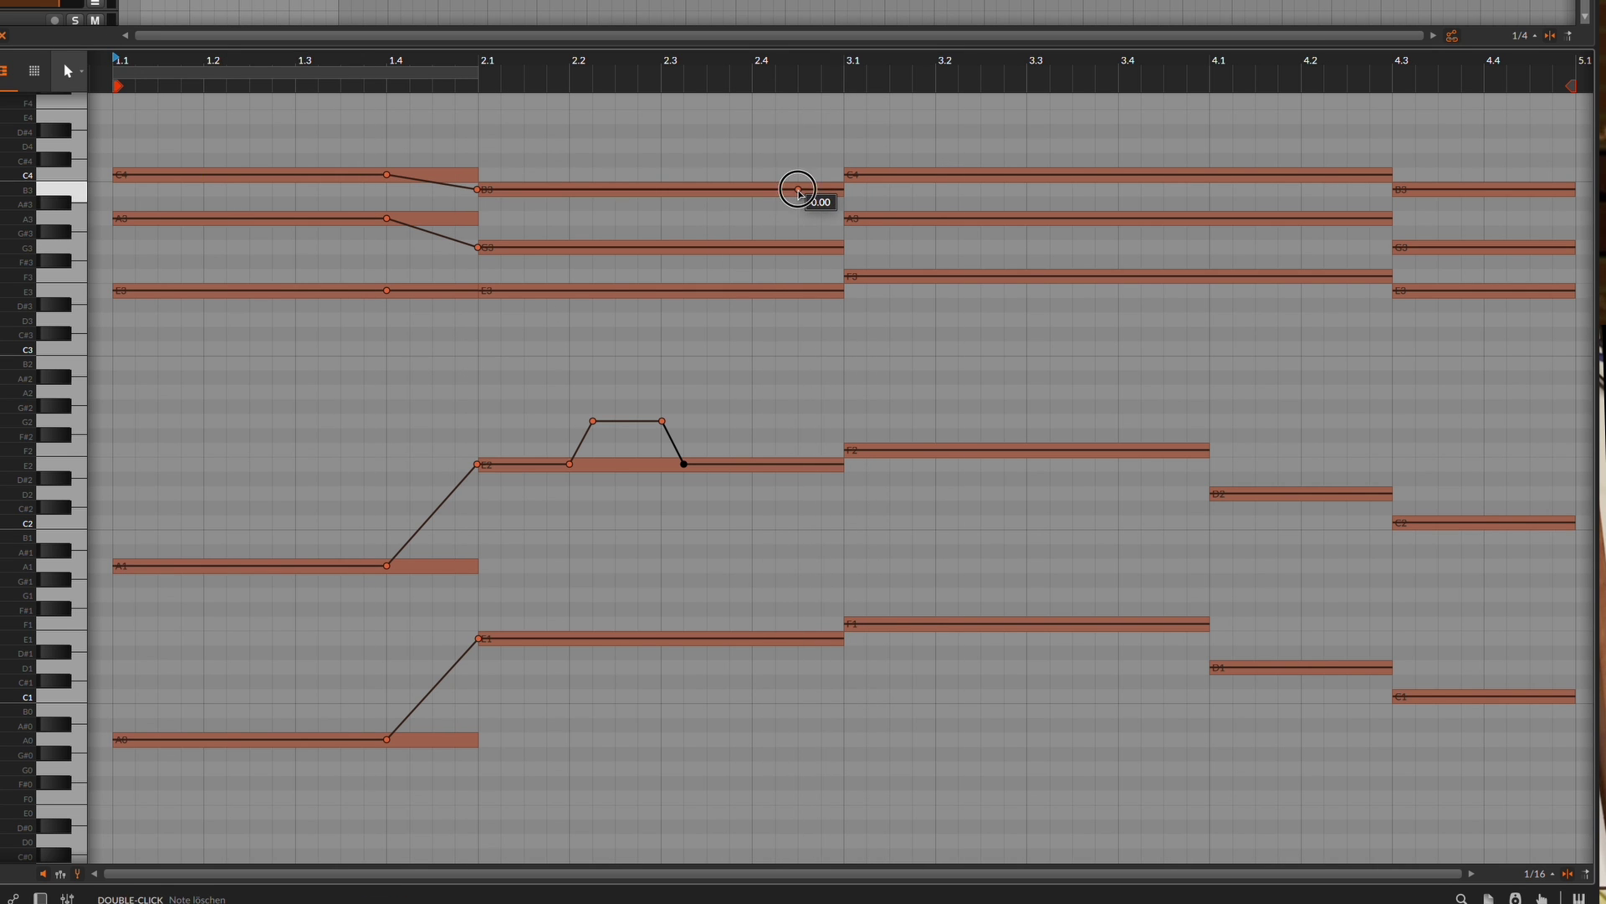
Over the last half beat before 3.1, glide B3, G3, E3, E2 and E1 up to C4, A3, F3, F2 and F1
left_click_drag(842, 190, 842, 160)
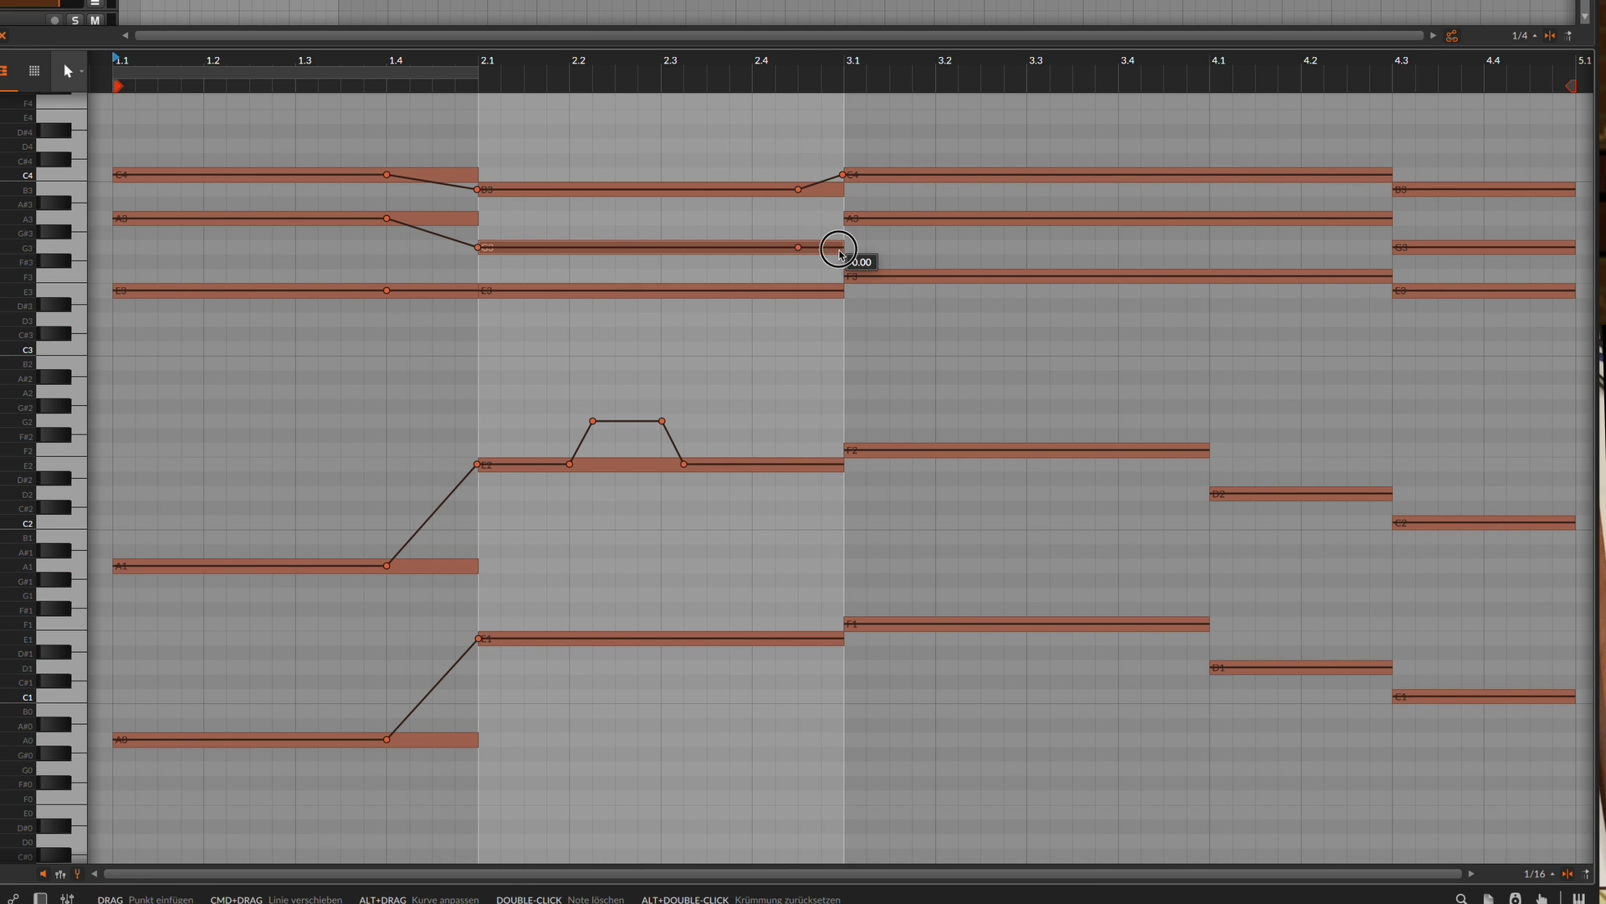
left_click_drag(840, 248, 839, 218)
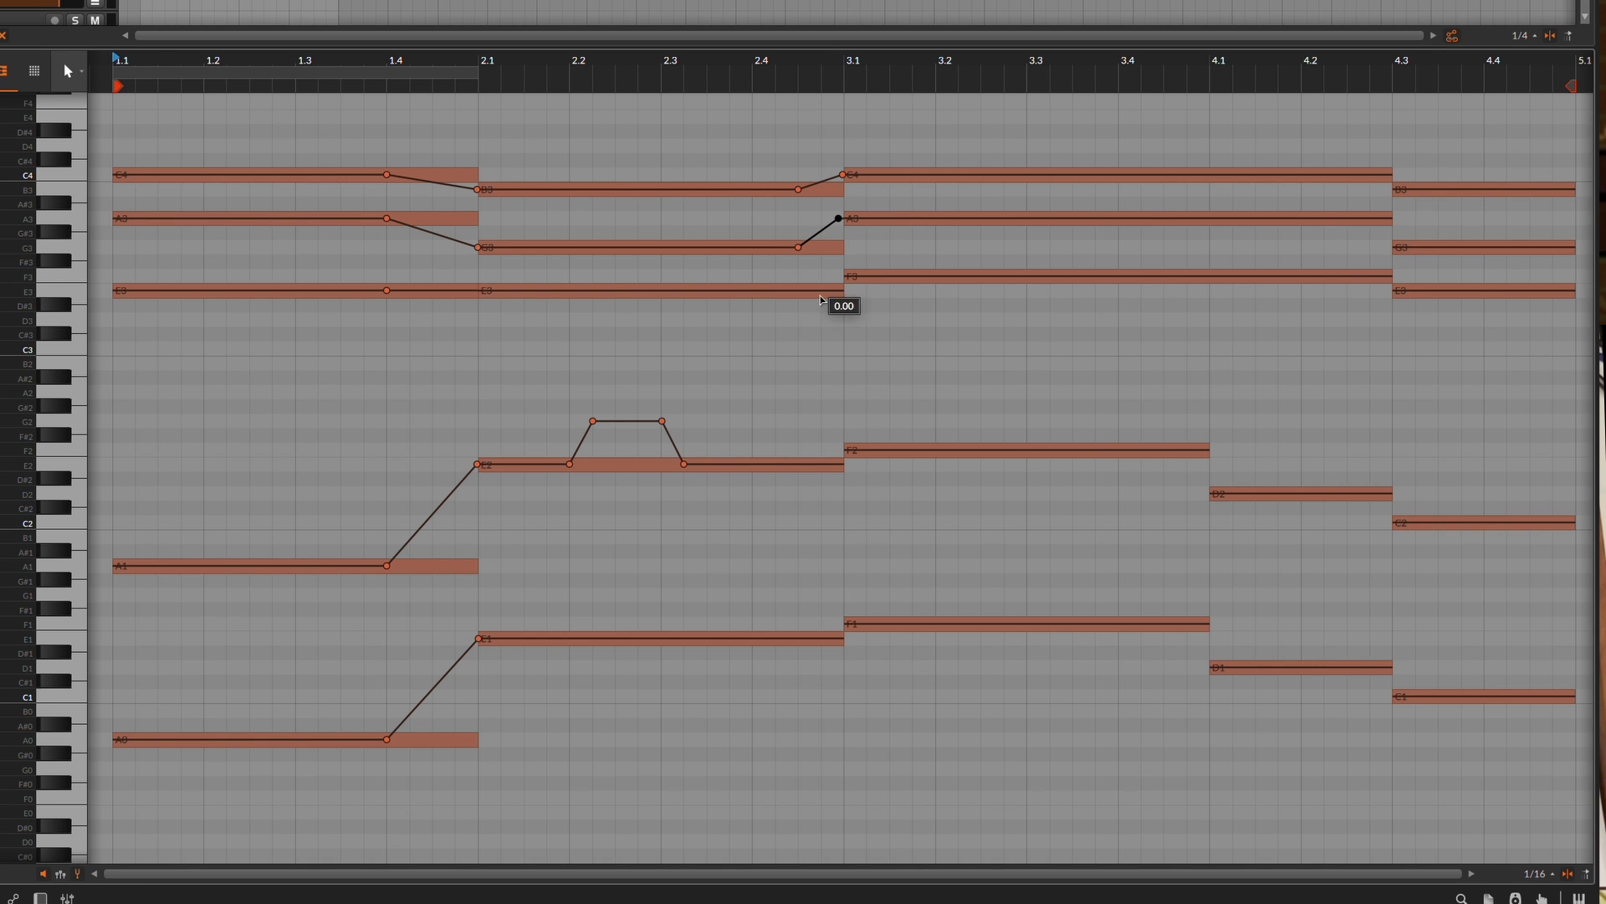
left_click_drag(831, 291, 846, 267)
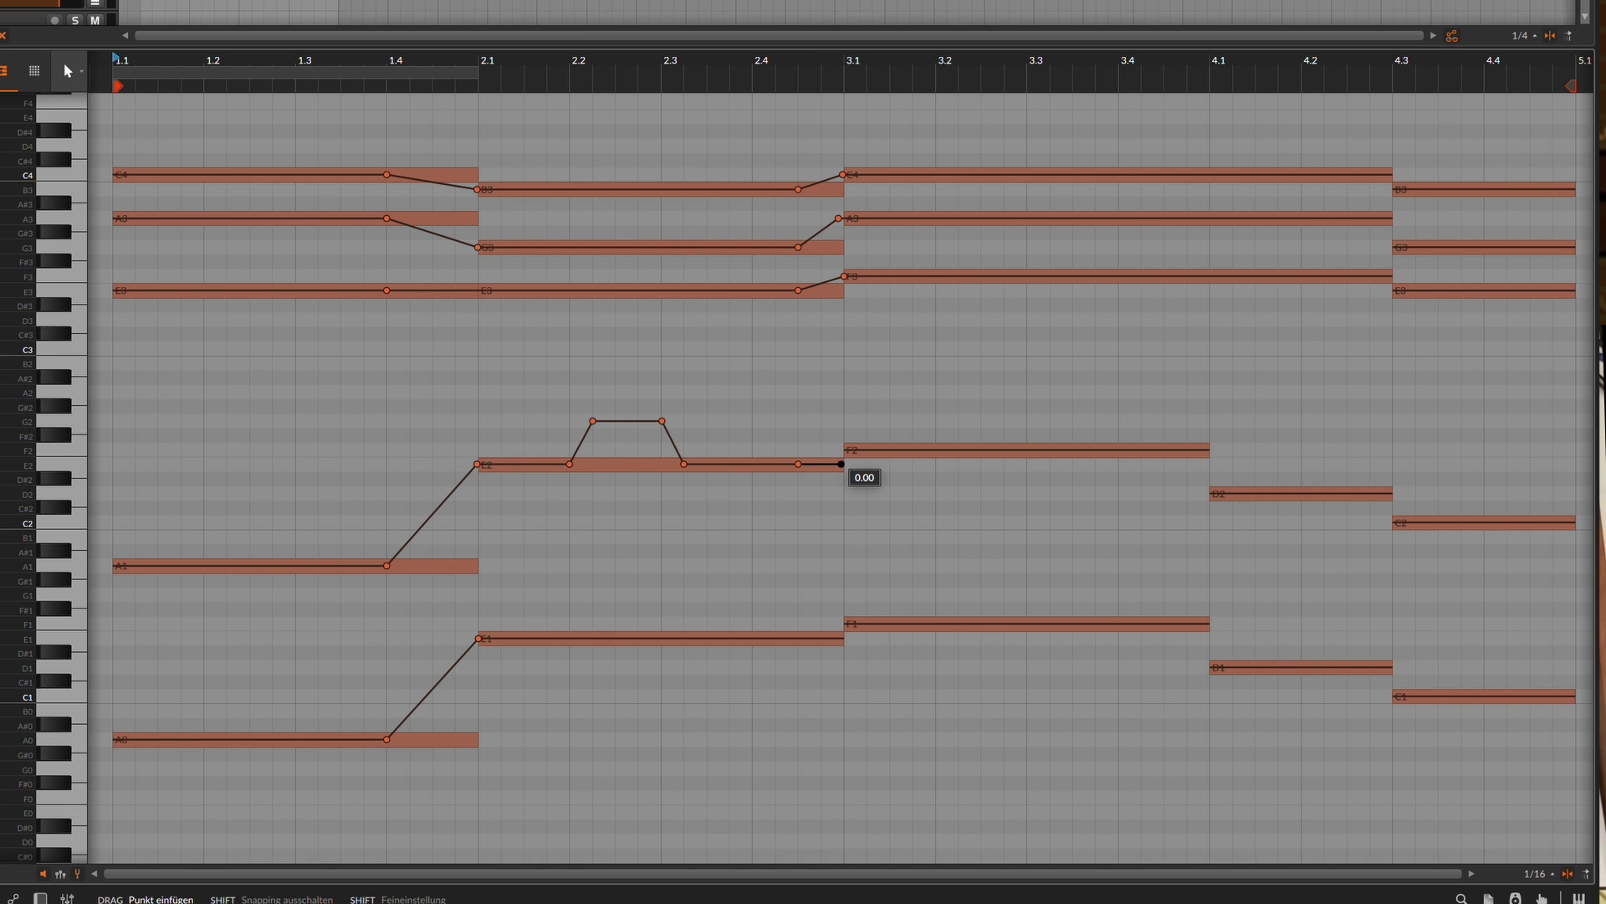
left_click(799, 639)
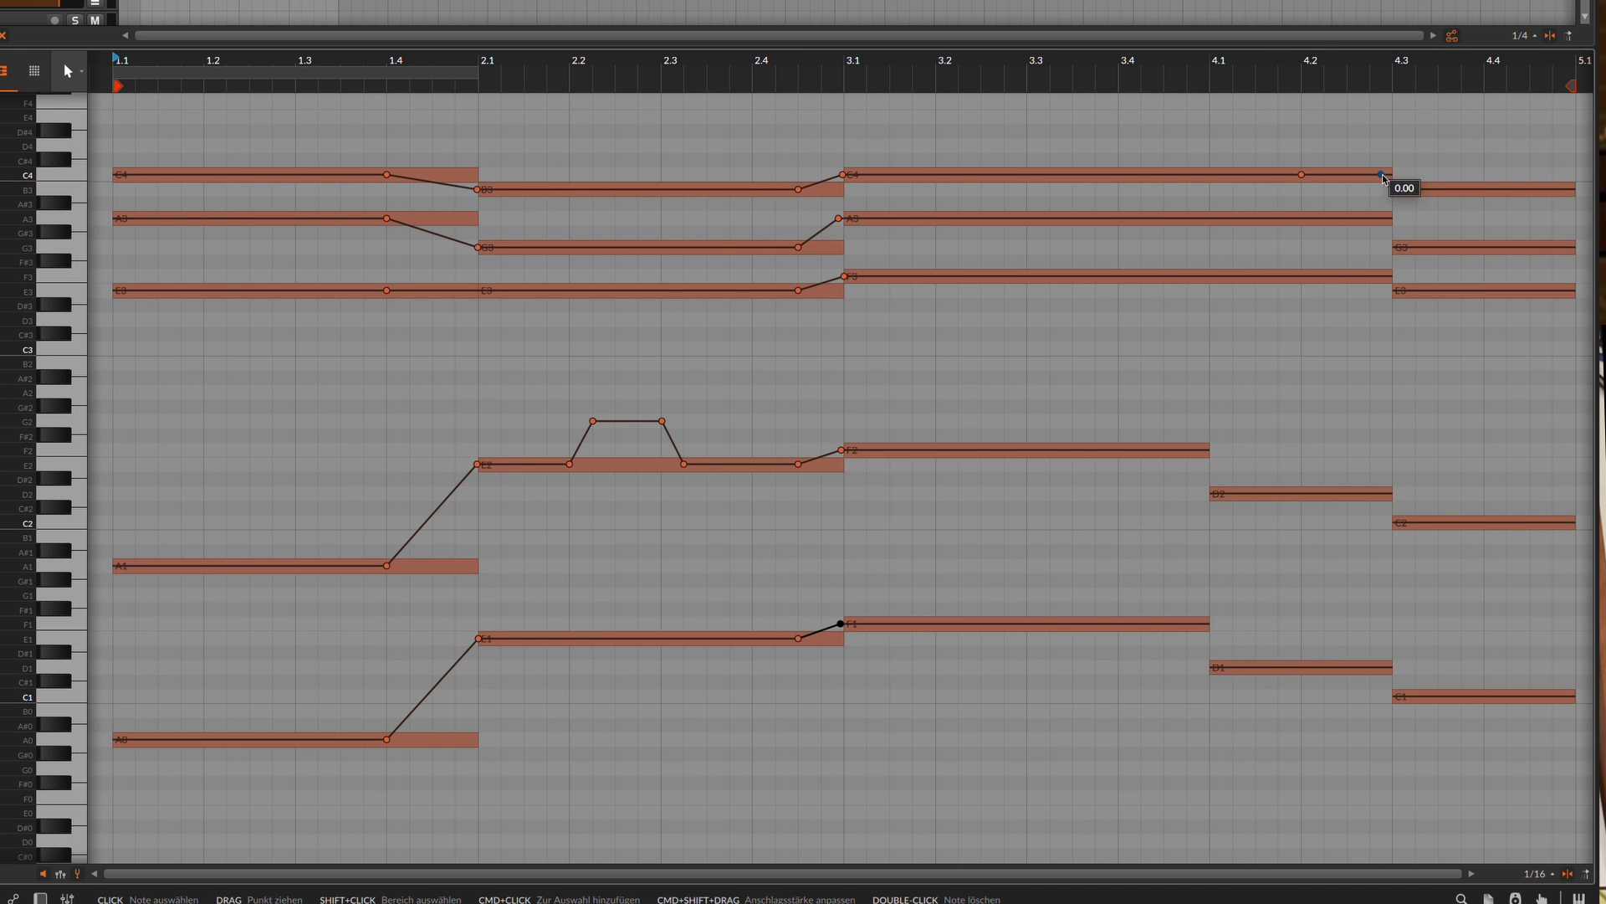
Glide the third chord's C4 down to B3, A3 to G3 and F3 to E3 between 4.2 and 4.3
left_click_drag(1383, 174, 1393, 189)
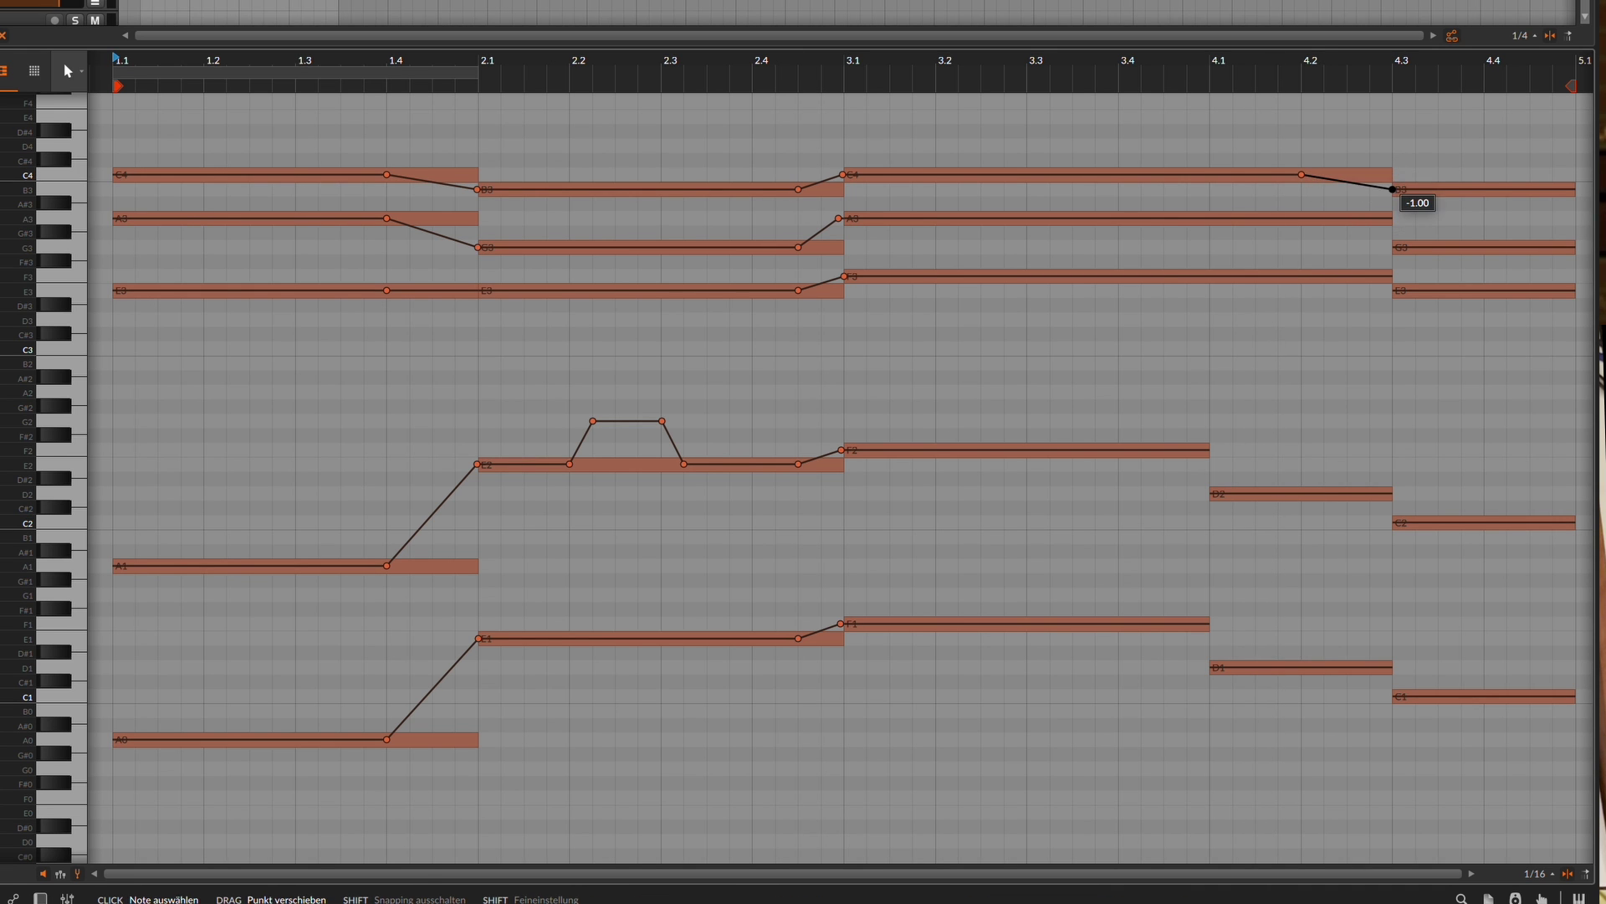
left_click(1303, 223)
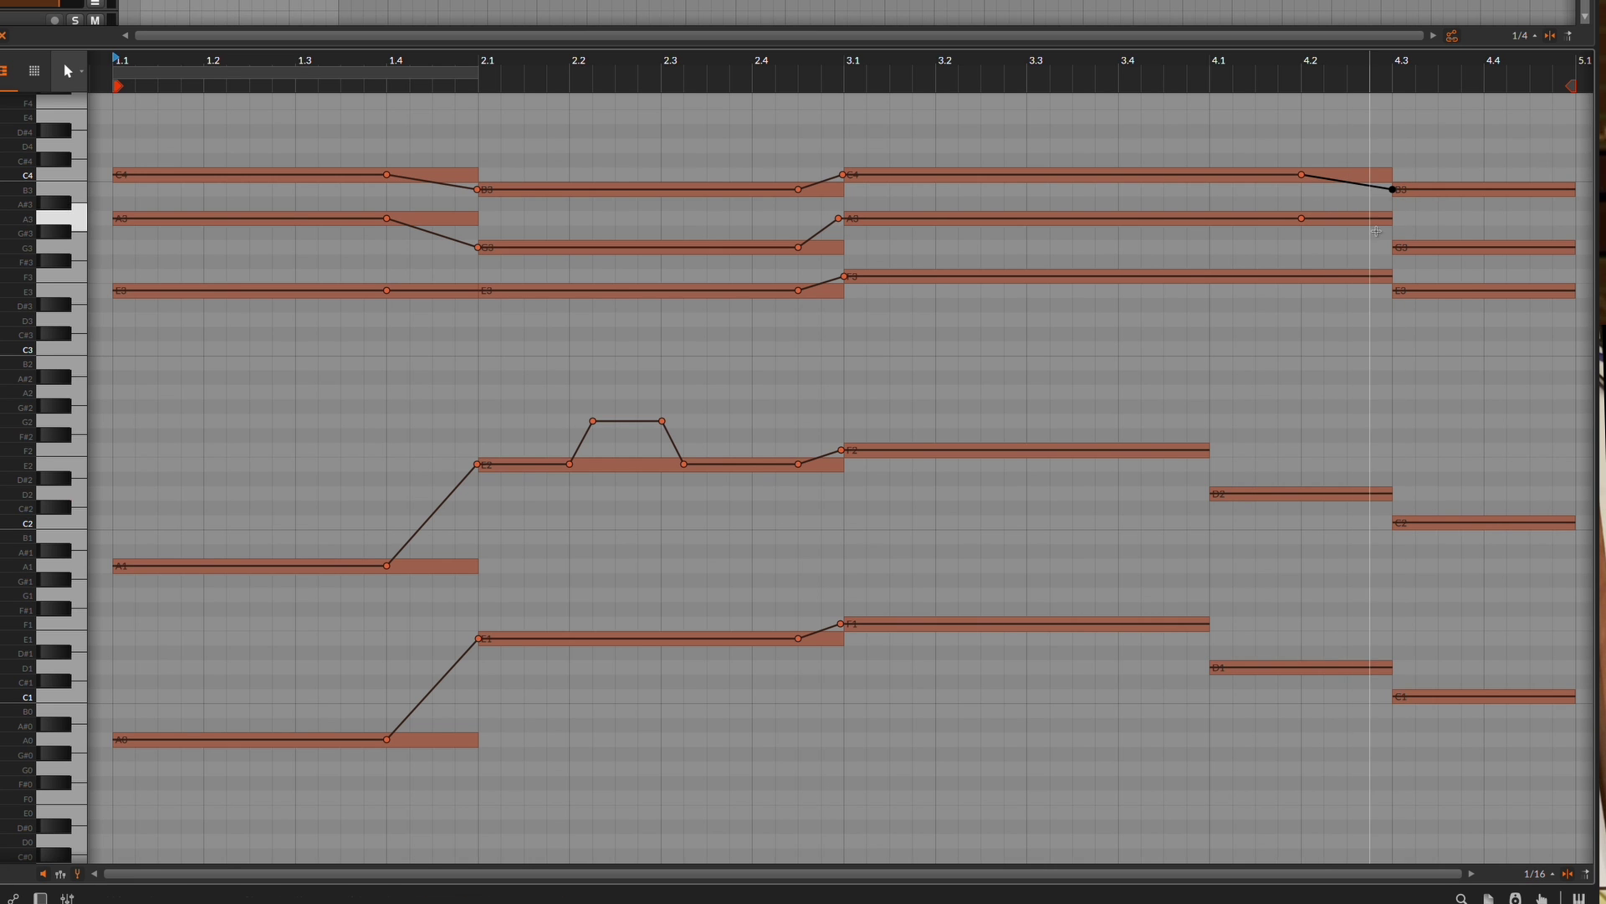
left_click_drag(1392, 219, 1394, 251)
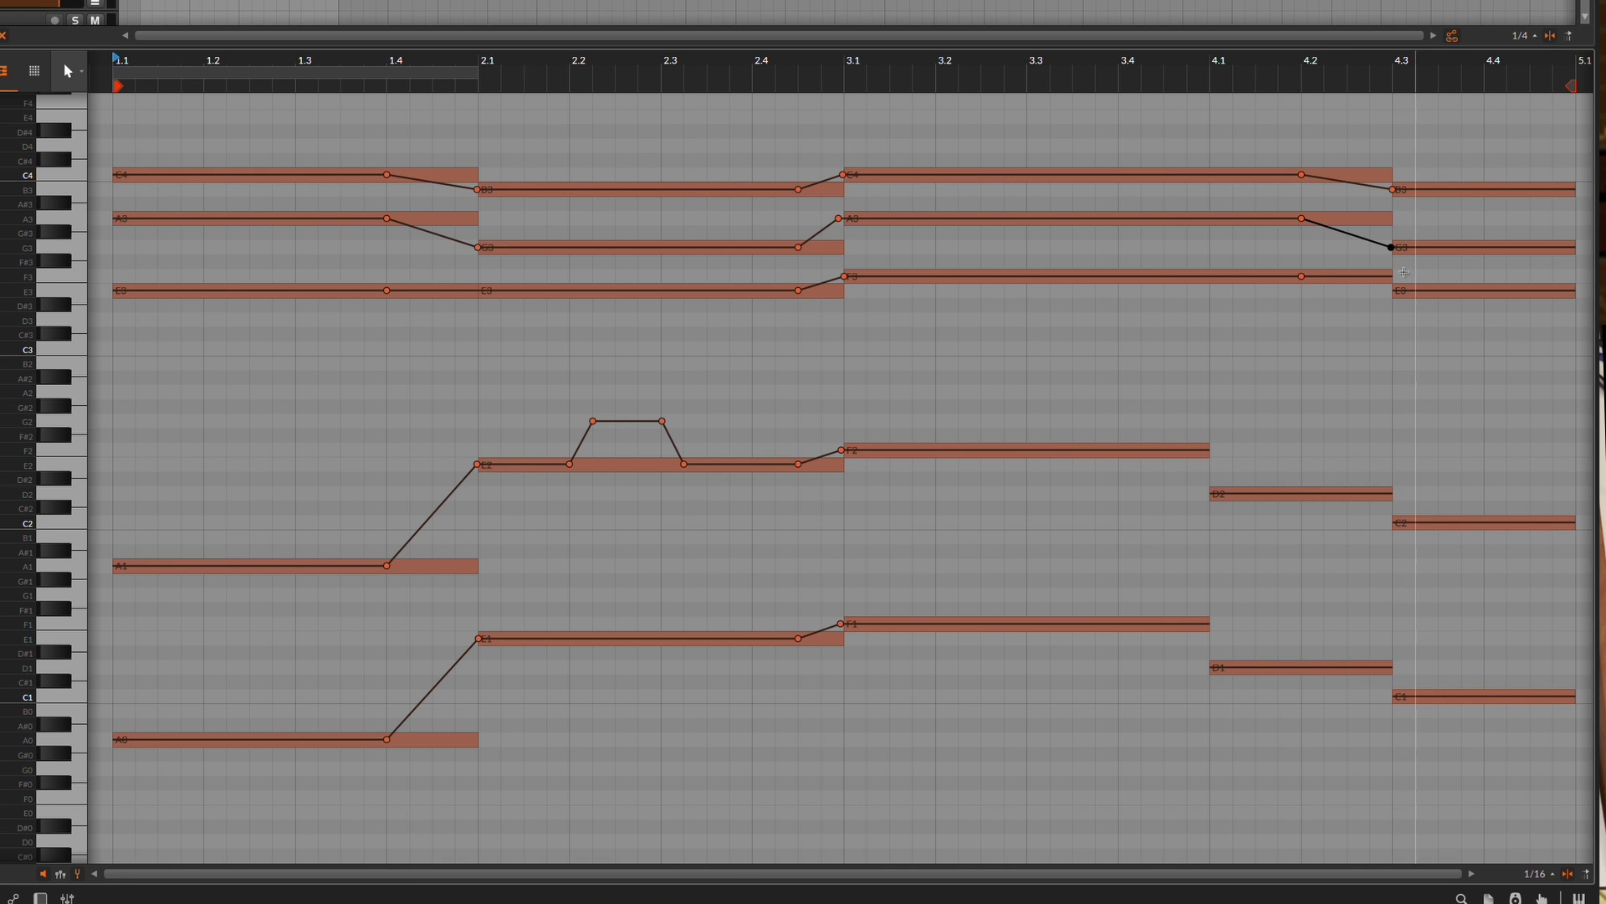
left_click(1394, 277)
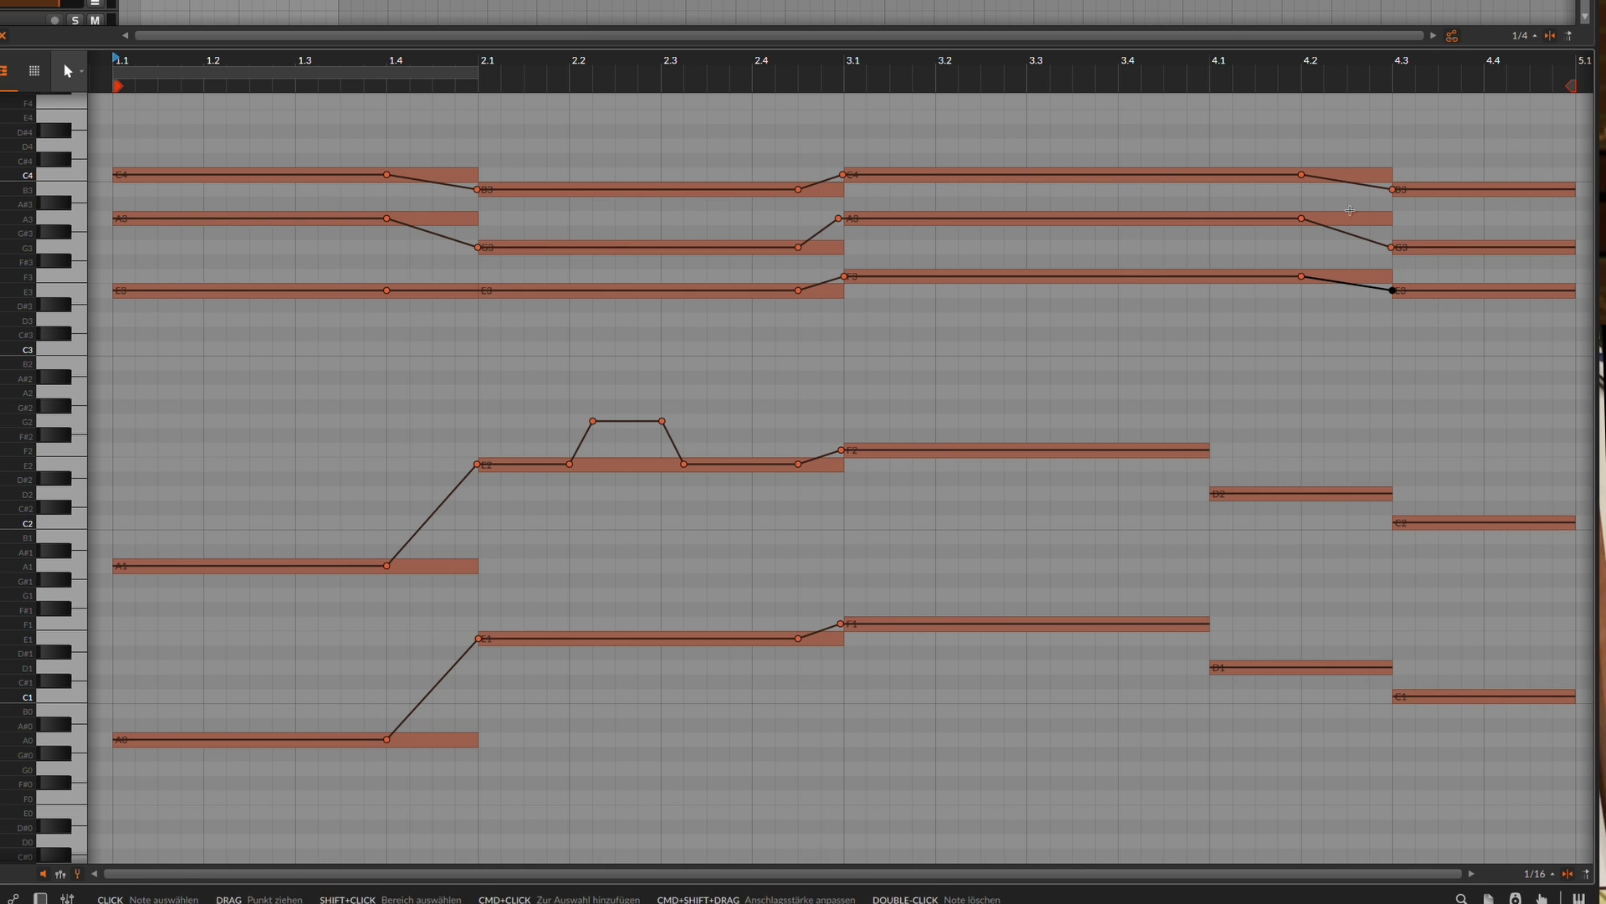
Play the clip from the start to listen to the pitch glides between the chords, and stop playback
left_click(1308, 494)
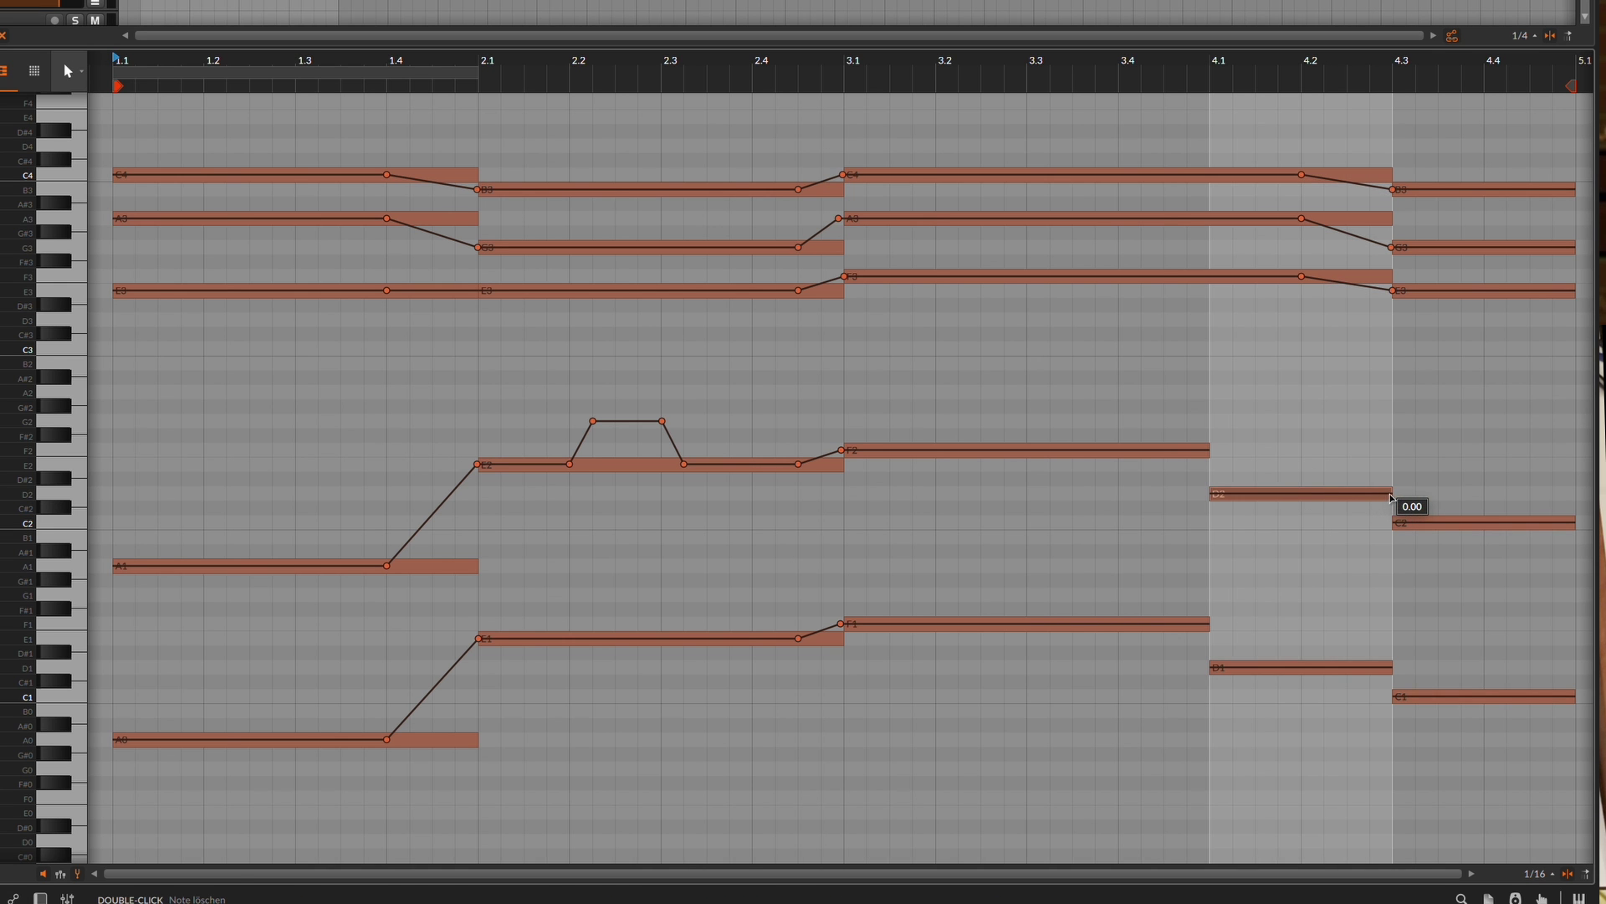
scroll(1275, 486, "up", 2)
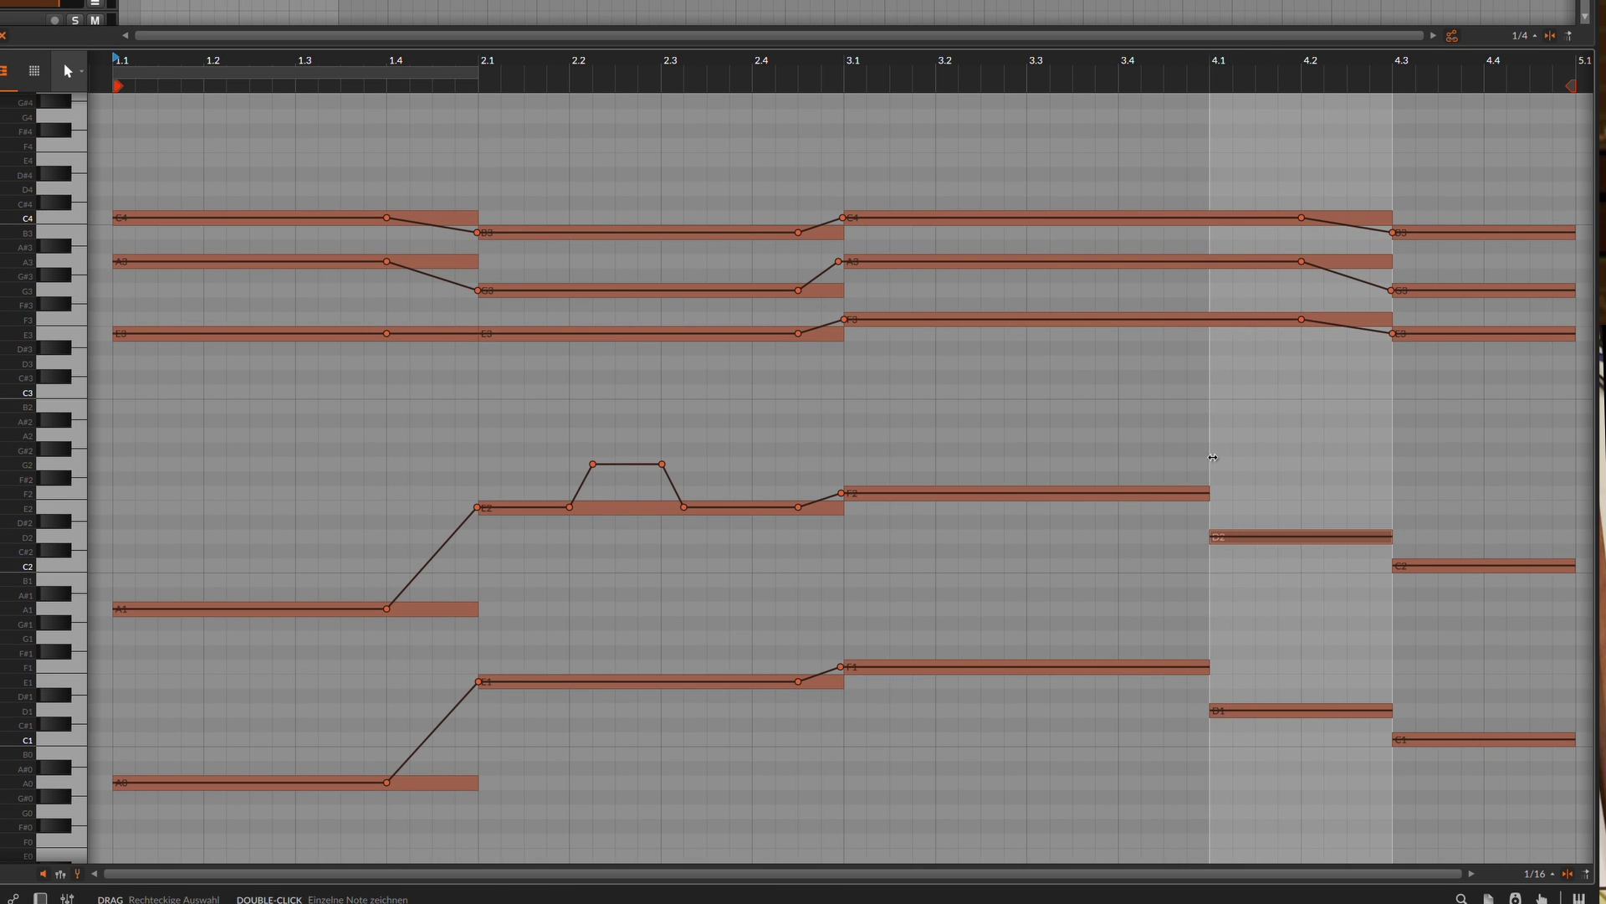
scroll(1214, 458, "left", 1)
scroll(1114, 435, "down", 2)
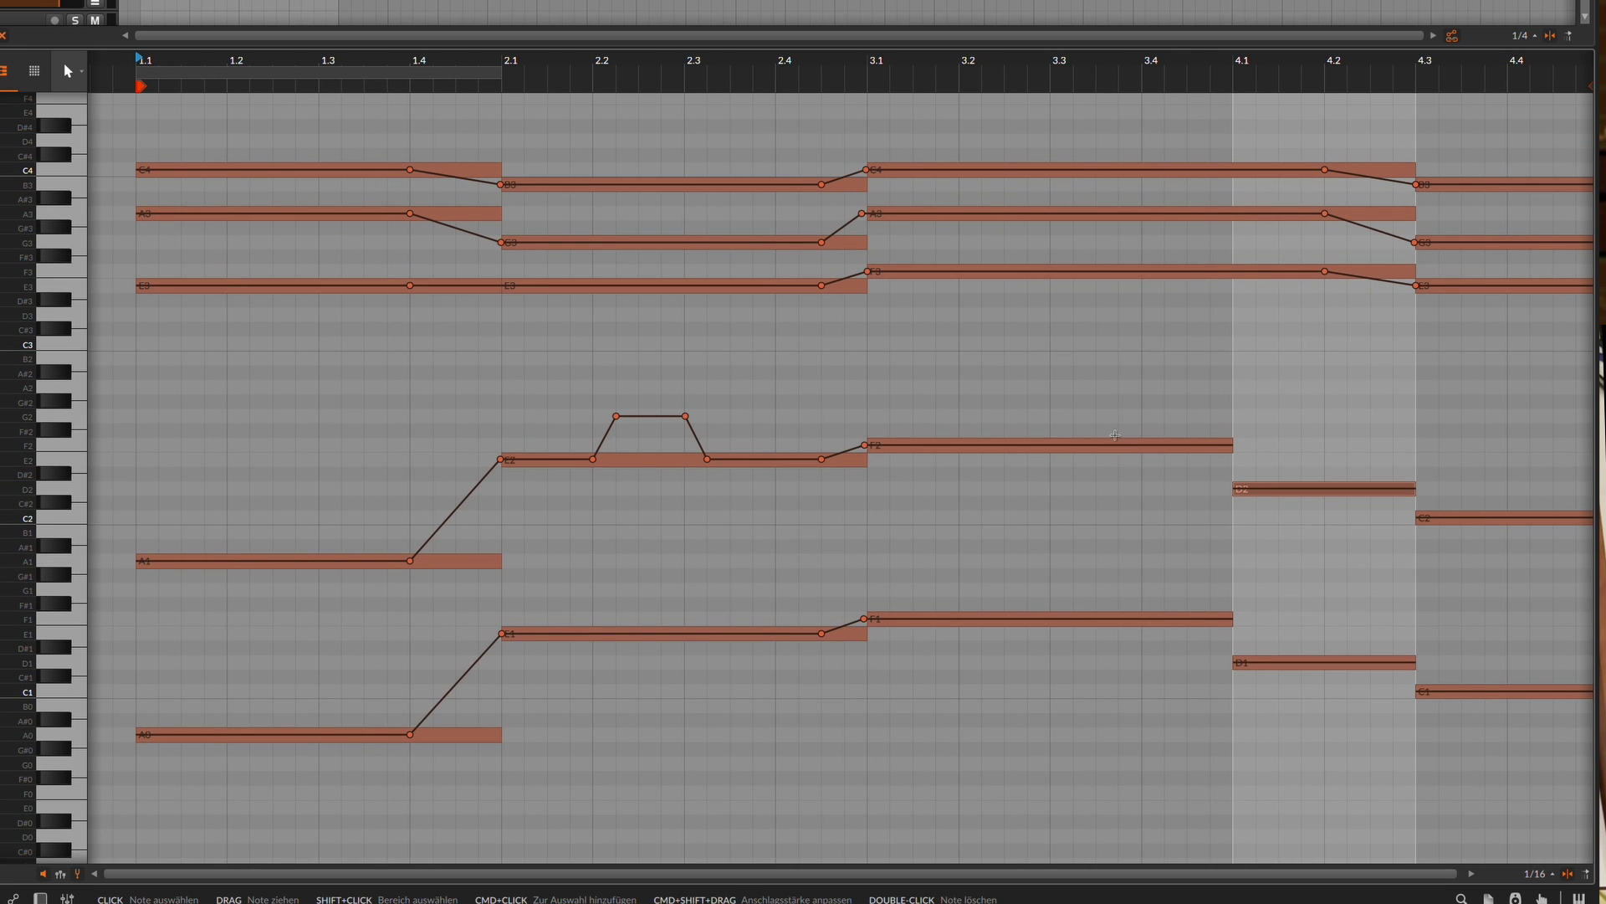
scroll(1175, 424, "right", 2)
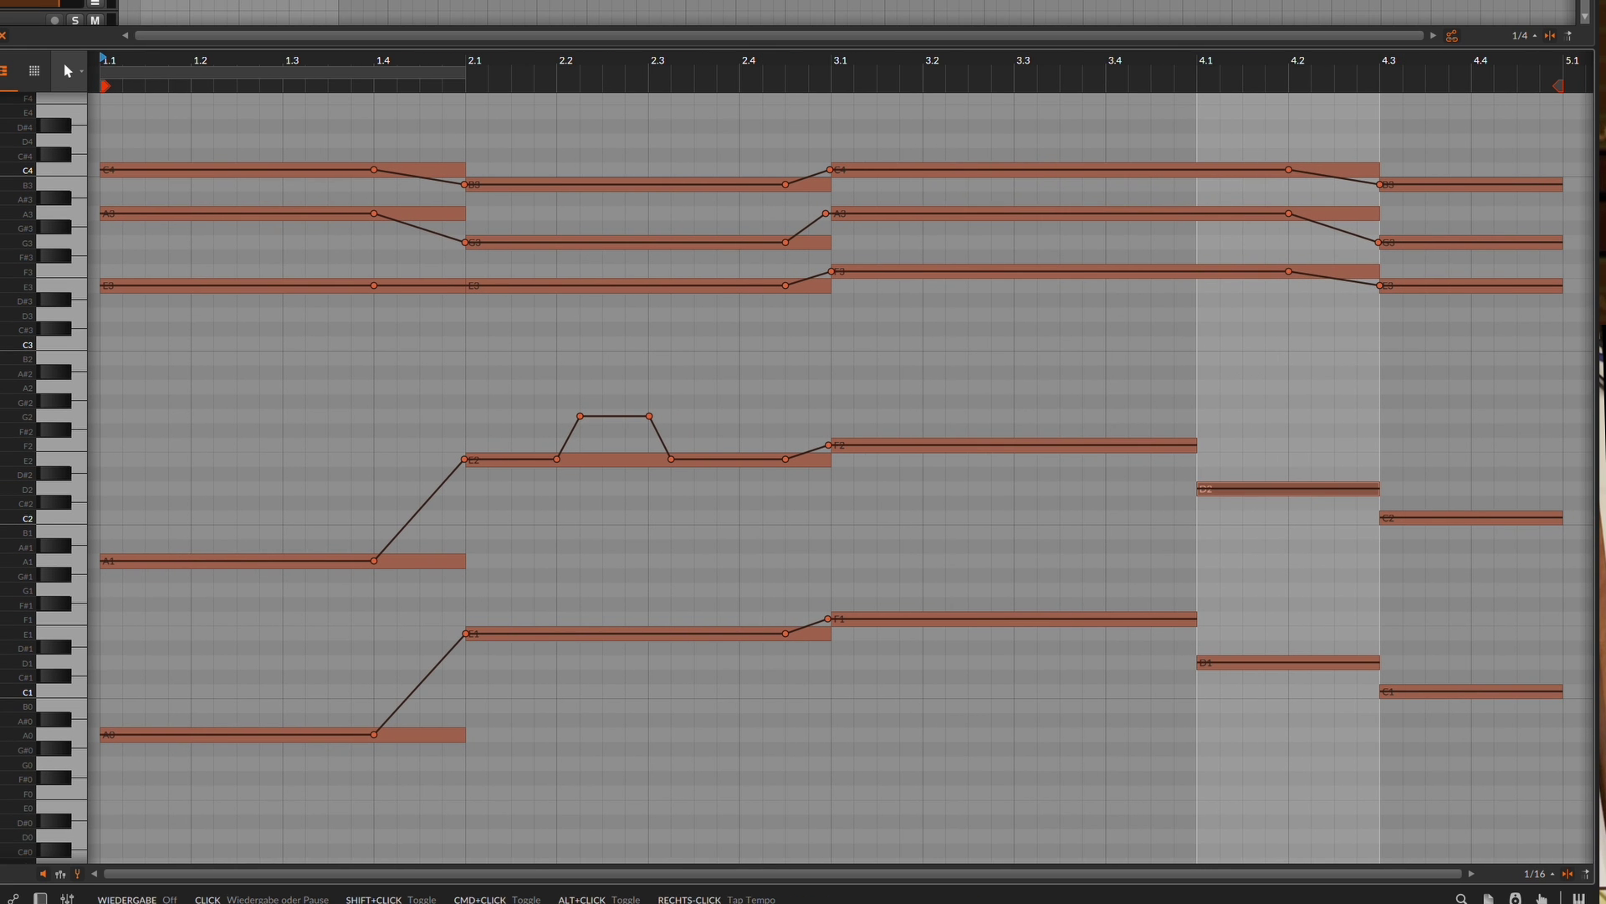
key("space")
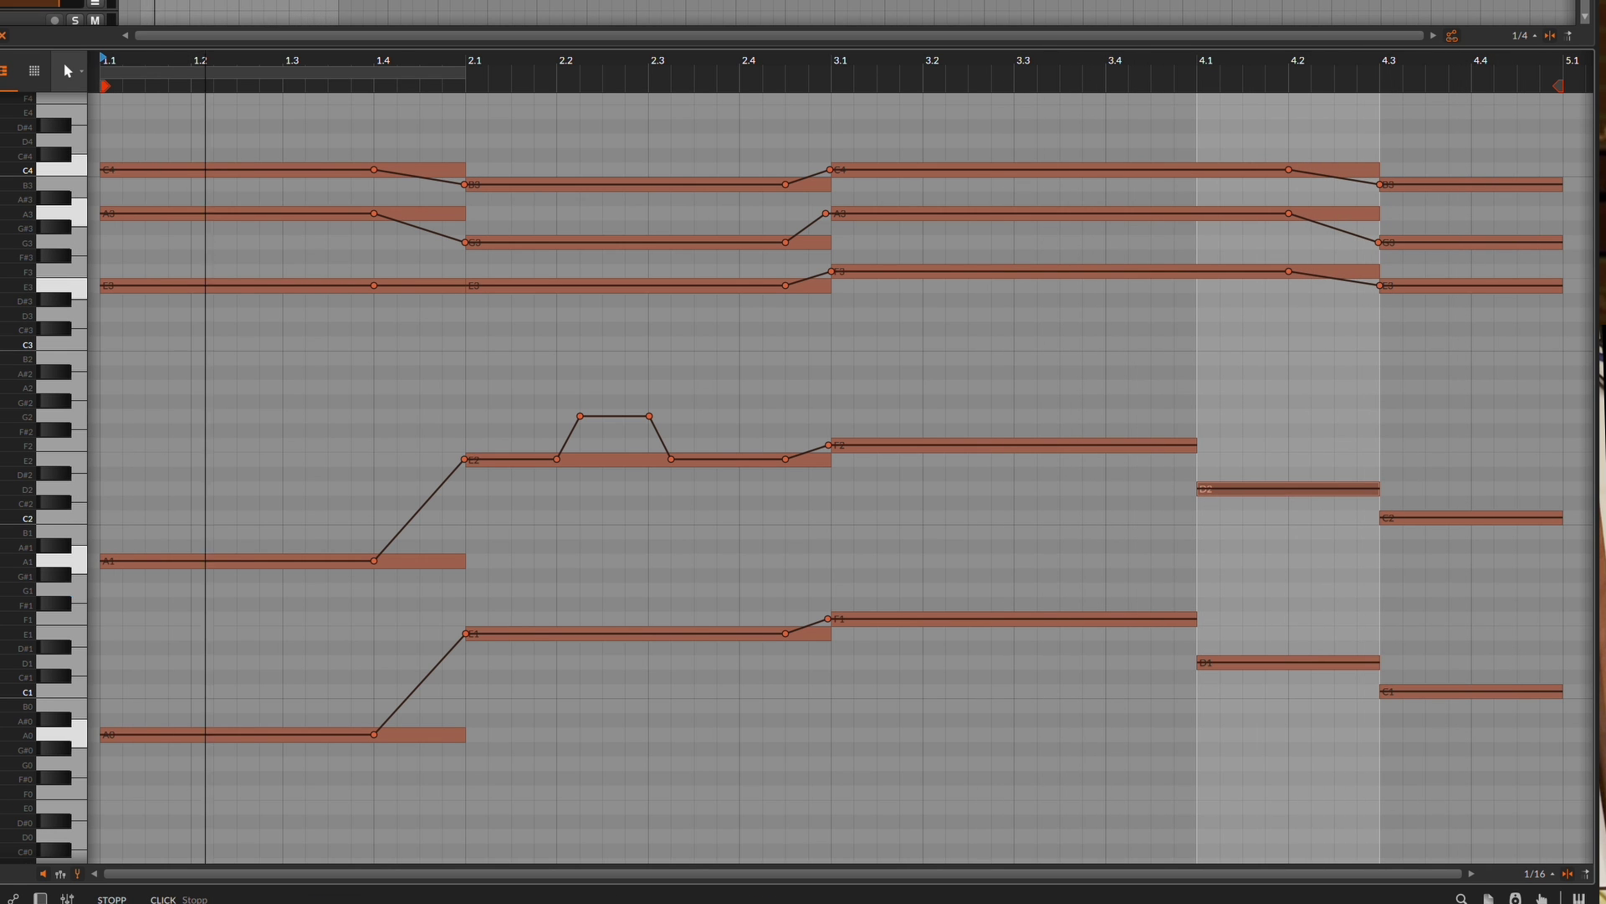
key("space")
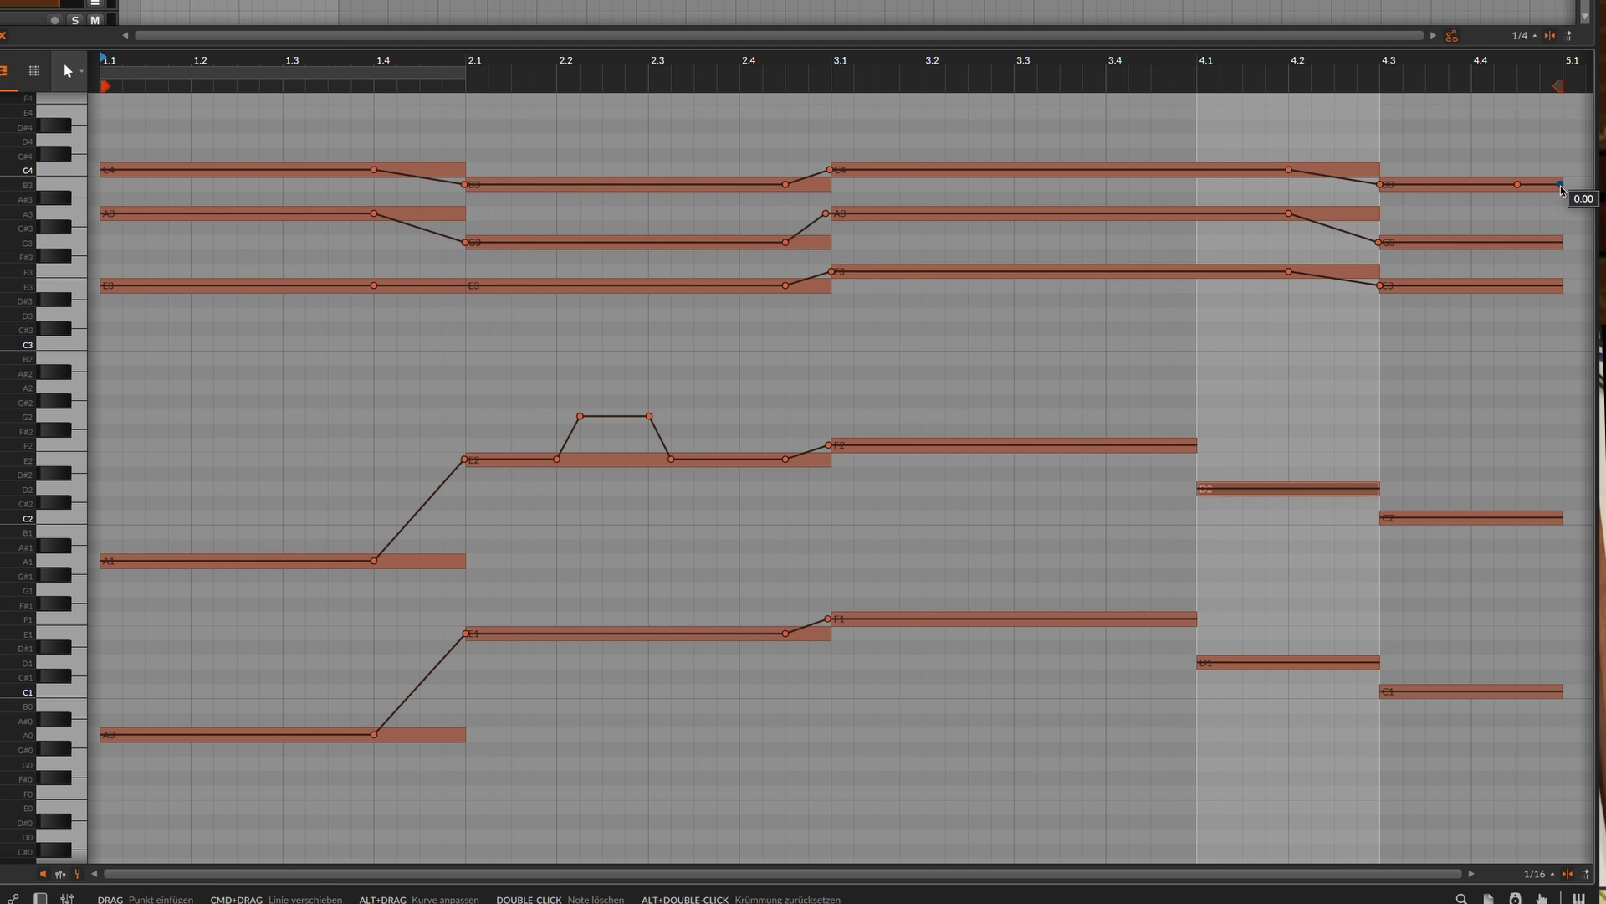
Glide the last chord's B3 up to C4 and G3 up to A3 over the final half beat before 5.1
left_click_drag(1545, 186, 1560, 156)
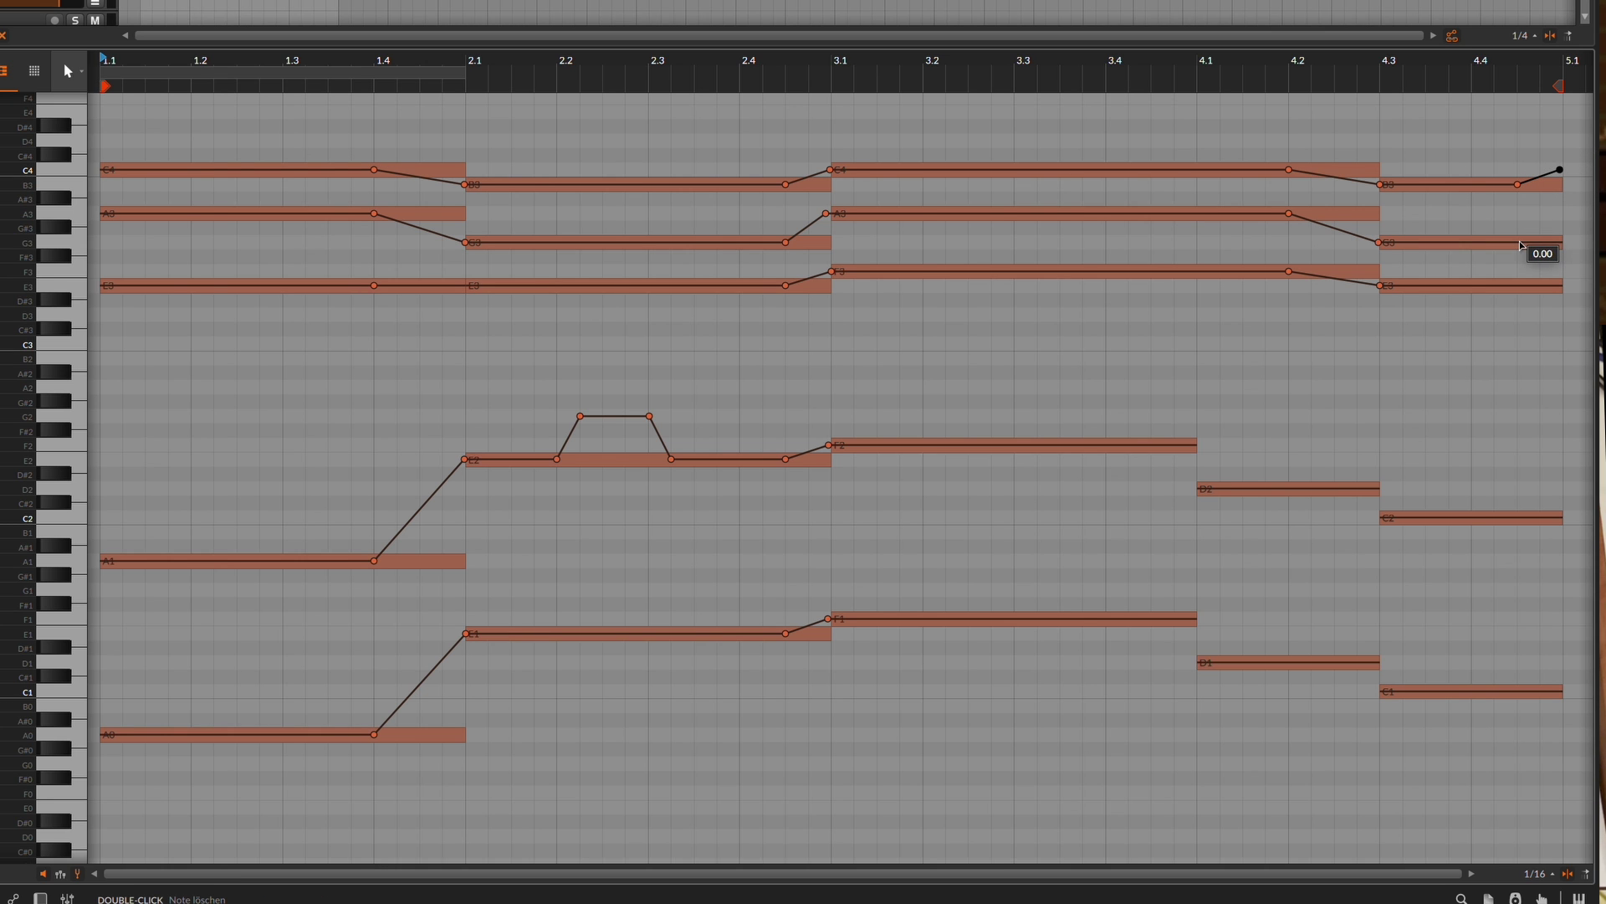
left_click_drag(1562, 243, 1562, 214)
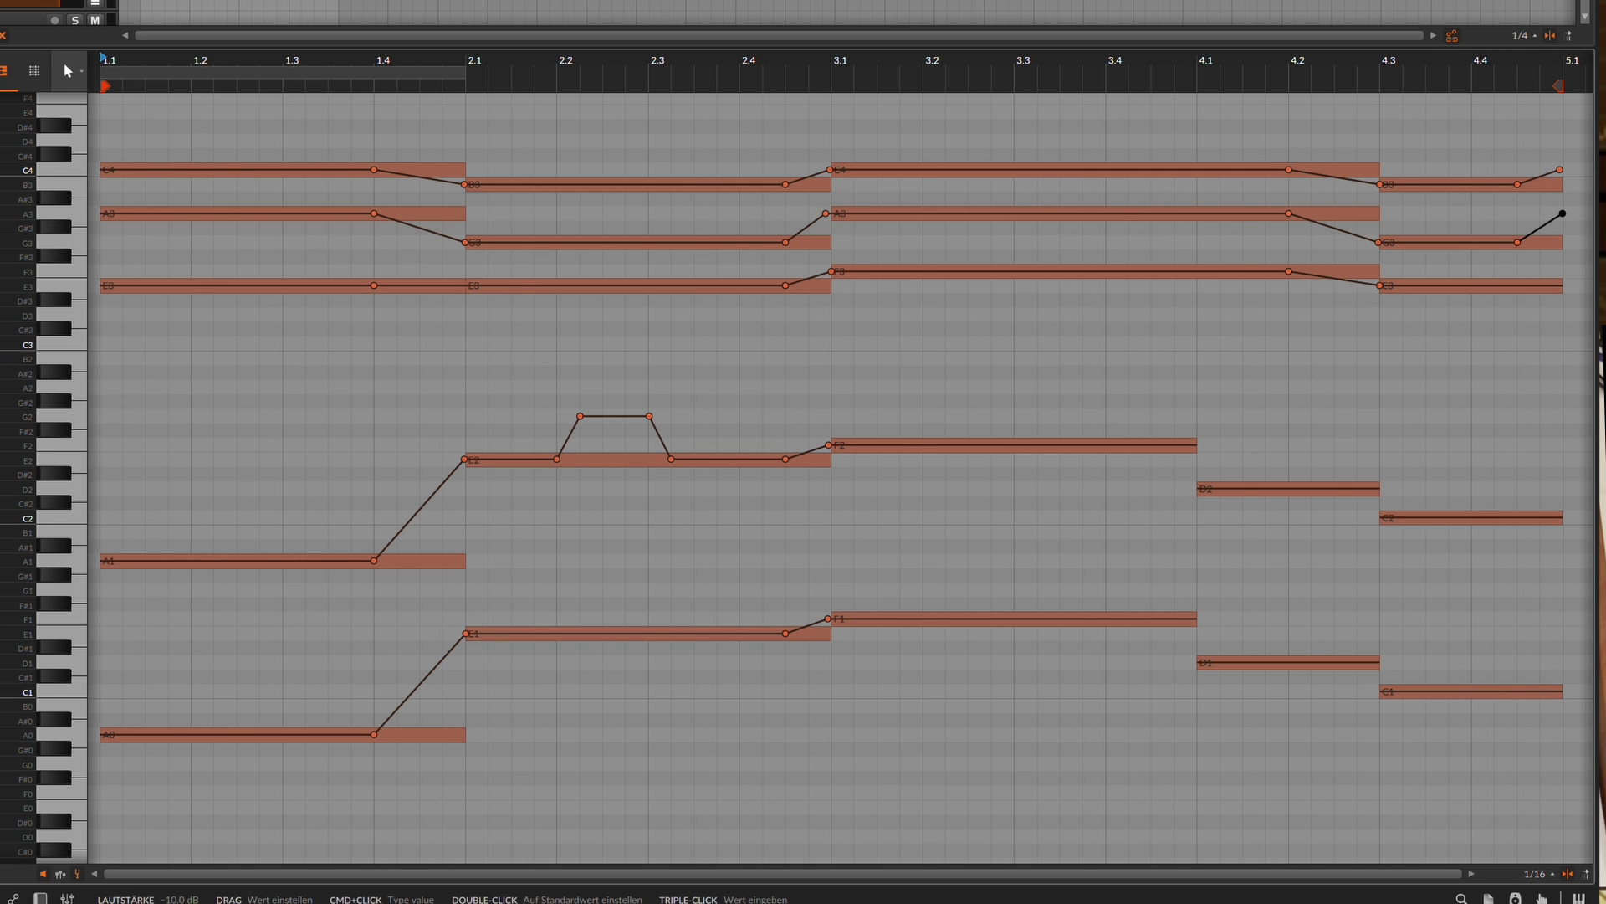
Play the clip to listen to the glides, and show the note expression lane with Timbre below the notes
key("space")
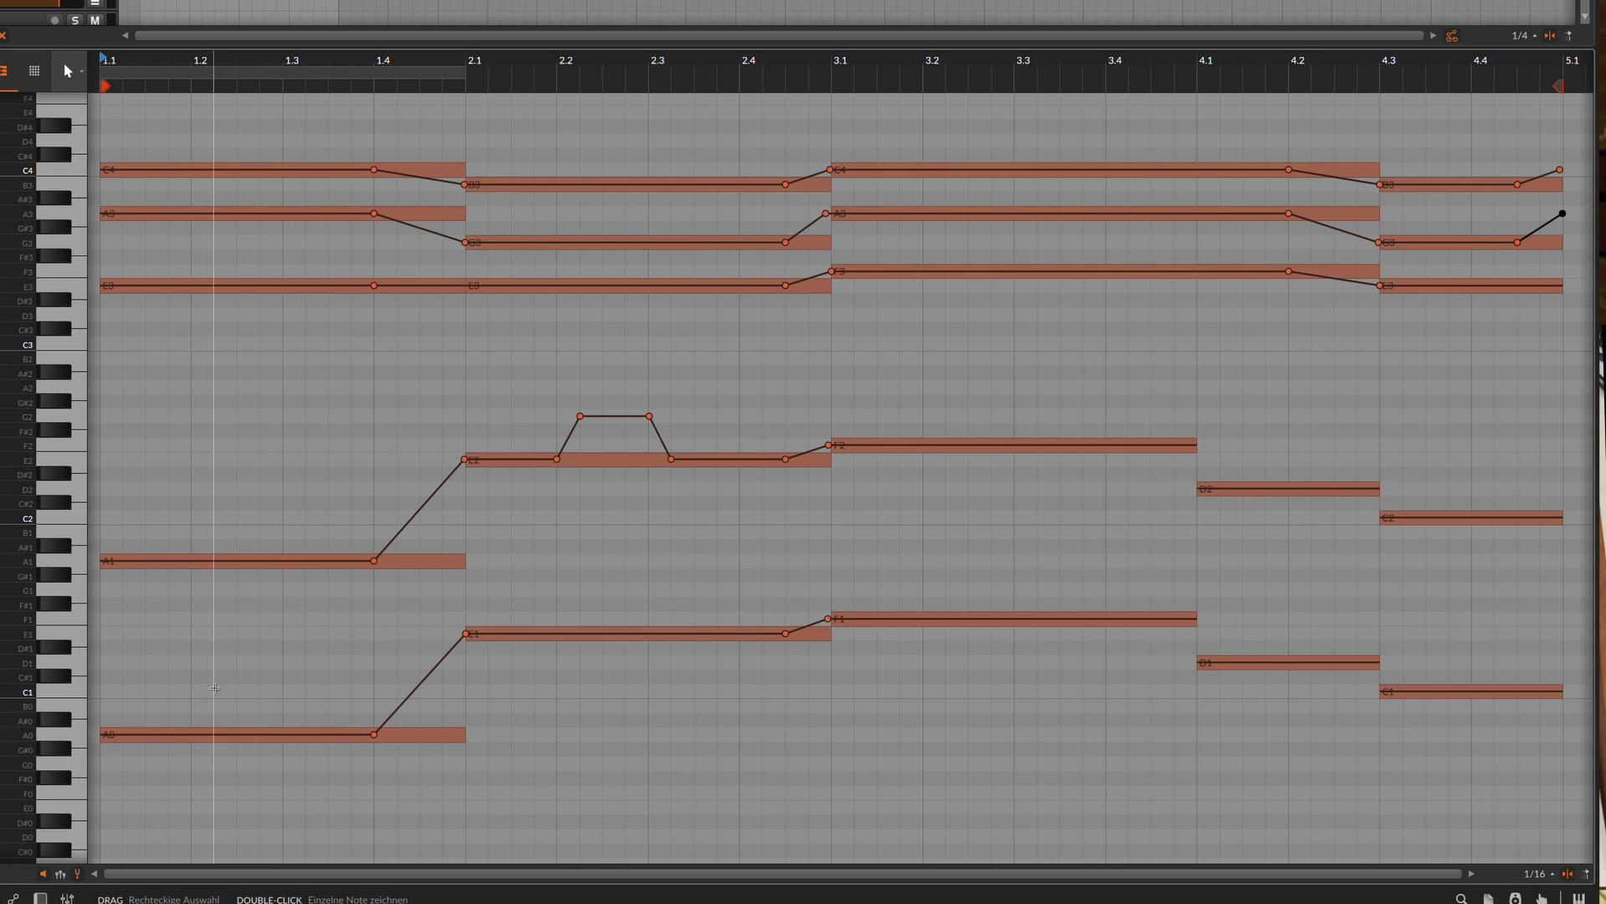
left_click(63, 875)
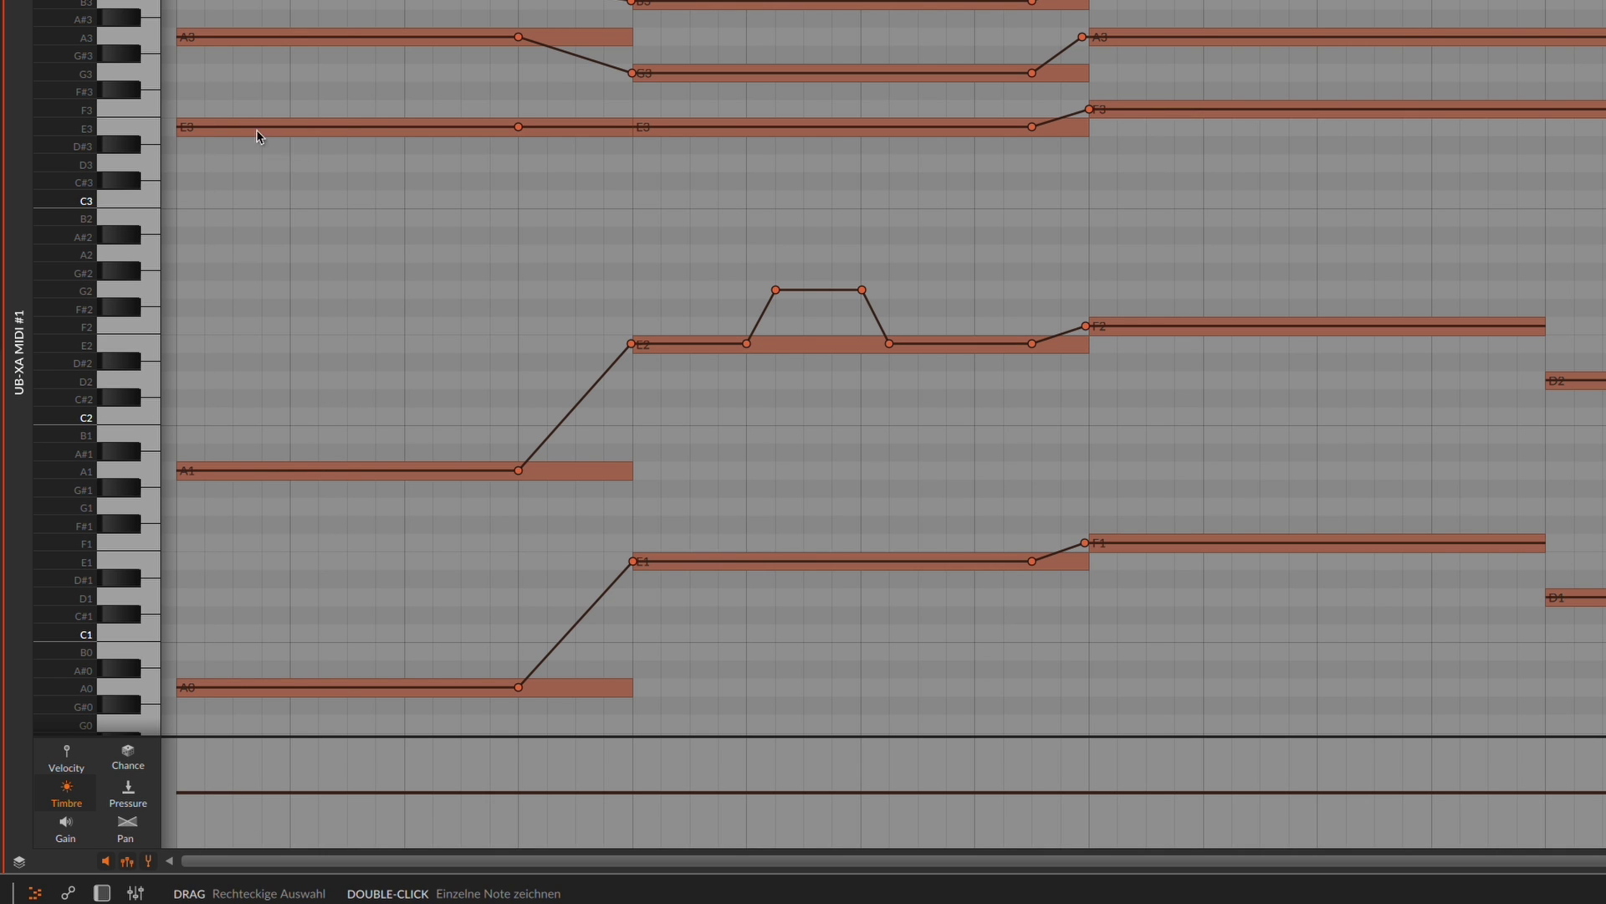
Ramp the timbre of the first chord's E3 upward from 1.1 to 2.1, and play the clip to hear it
left_click_drag(173, 101, 605, 230)
left_click(586, 137)
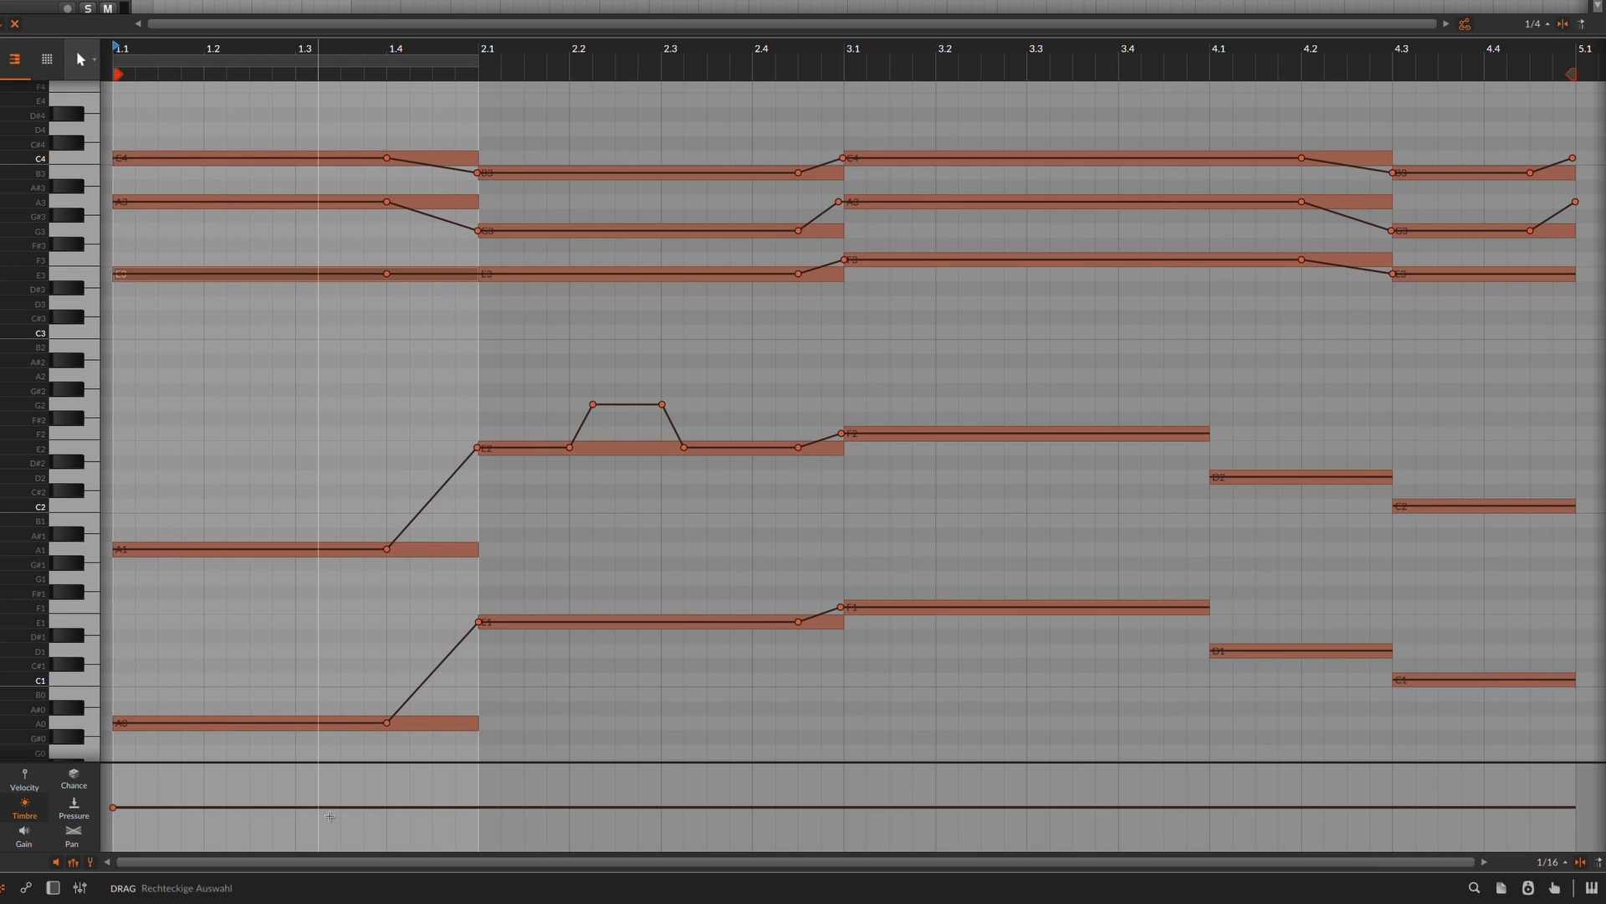
left_click_drag(419, 808, 478, 774)
scroll(467, 764, "down", 3)
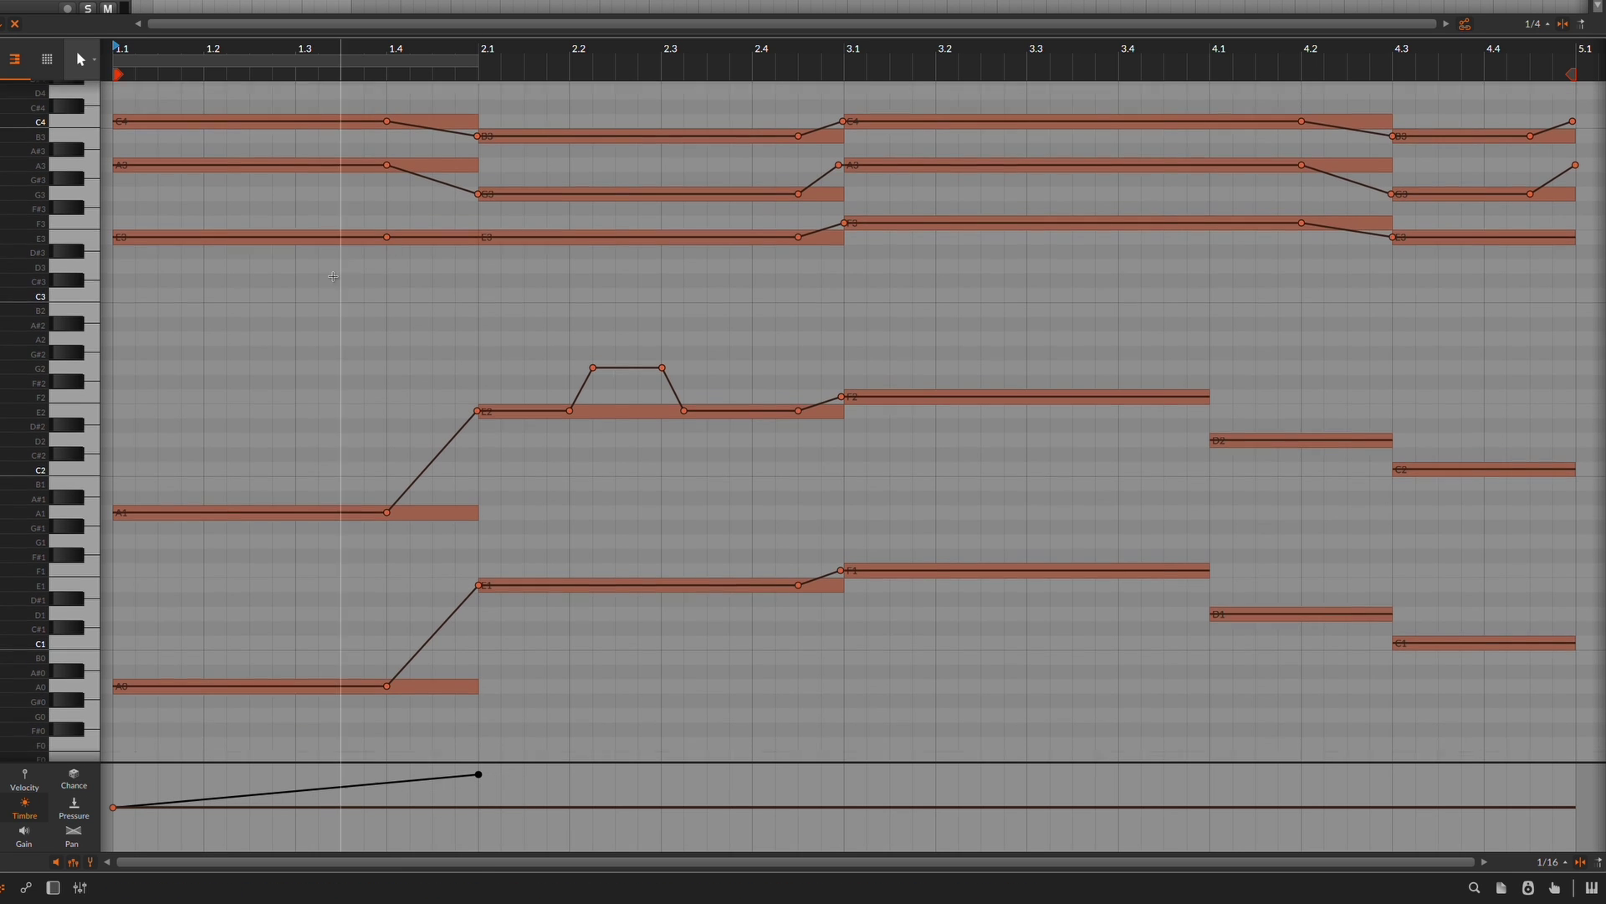
key("space")
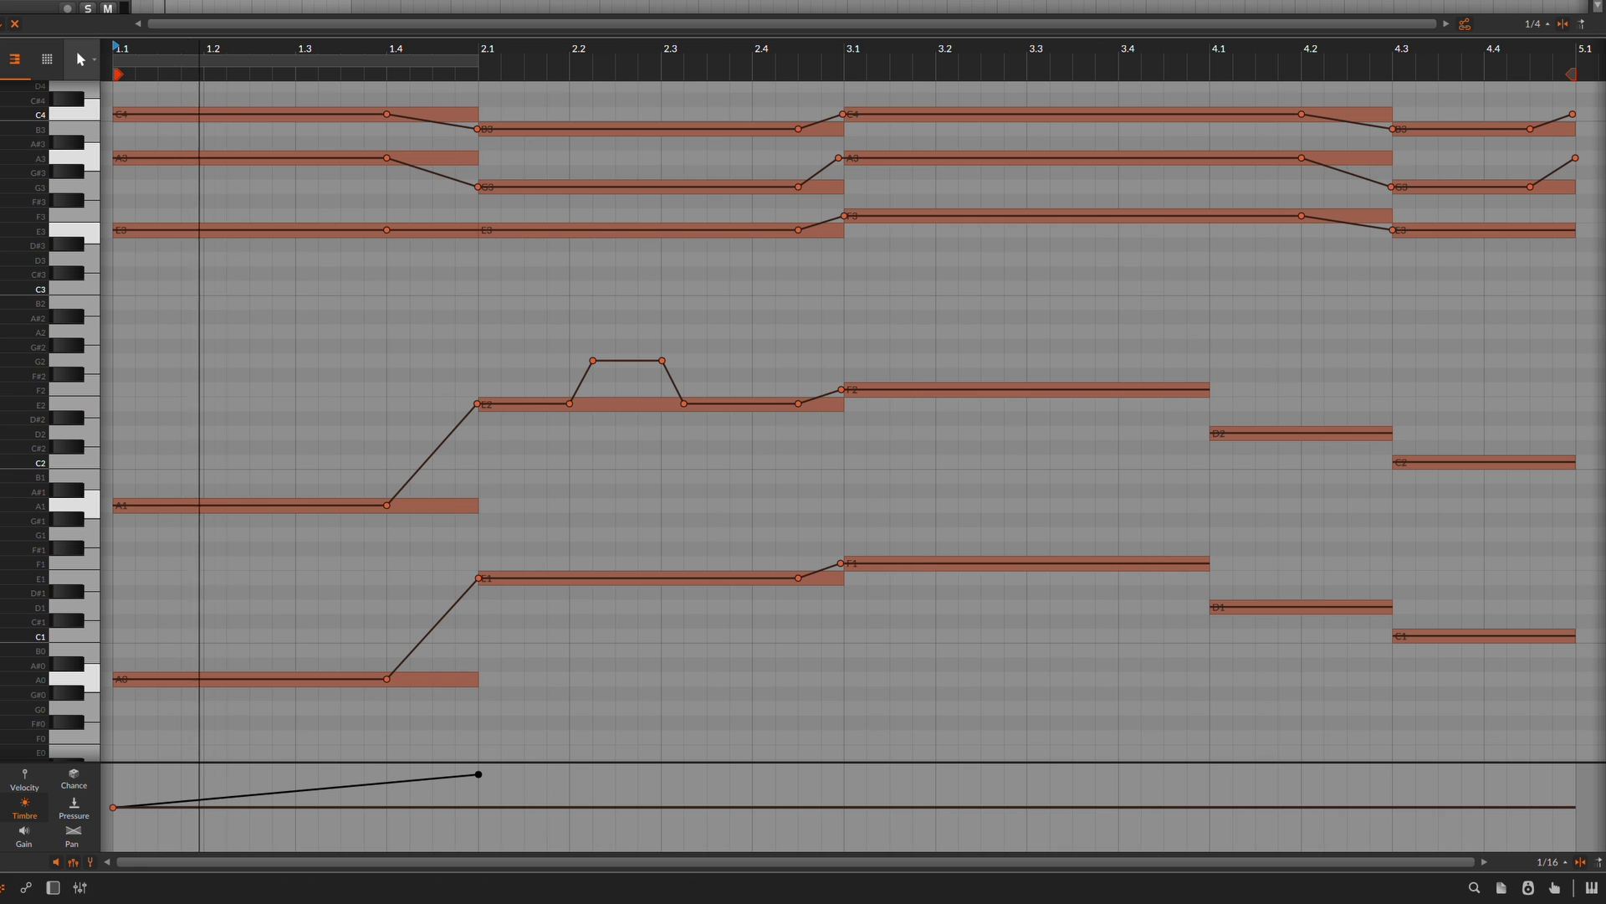
key("space")
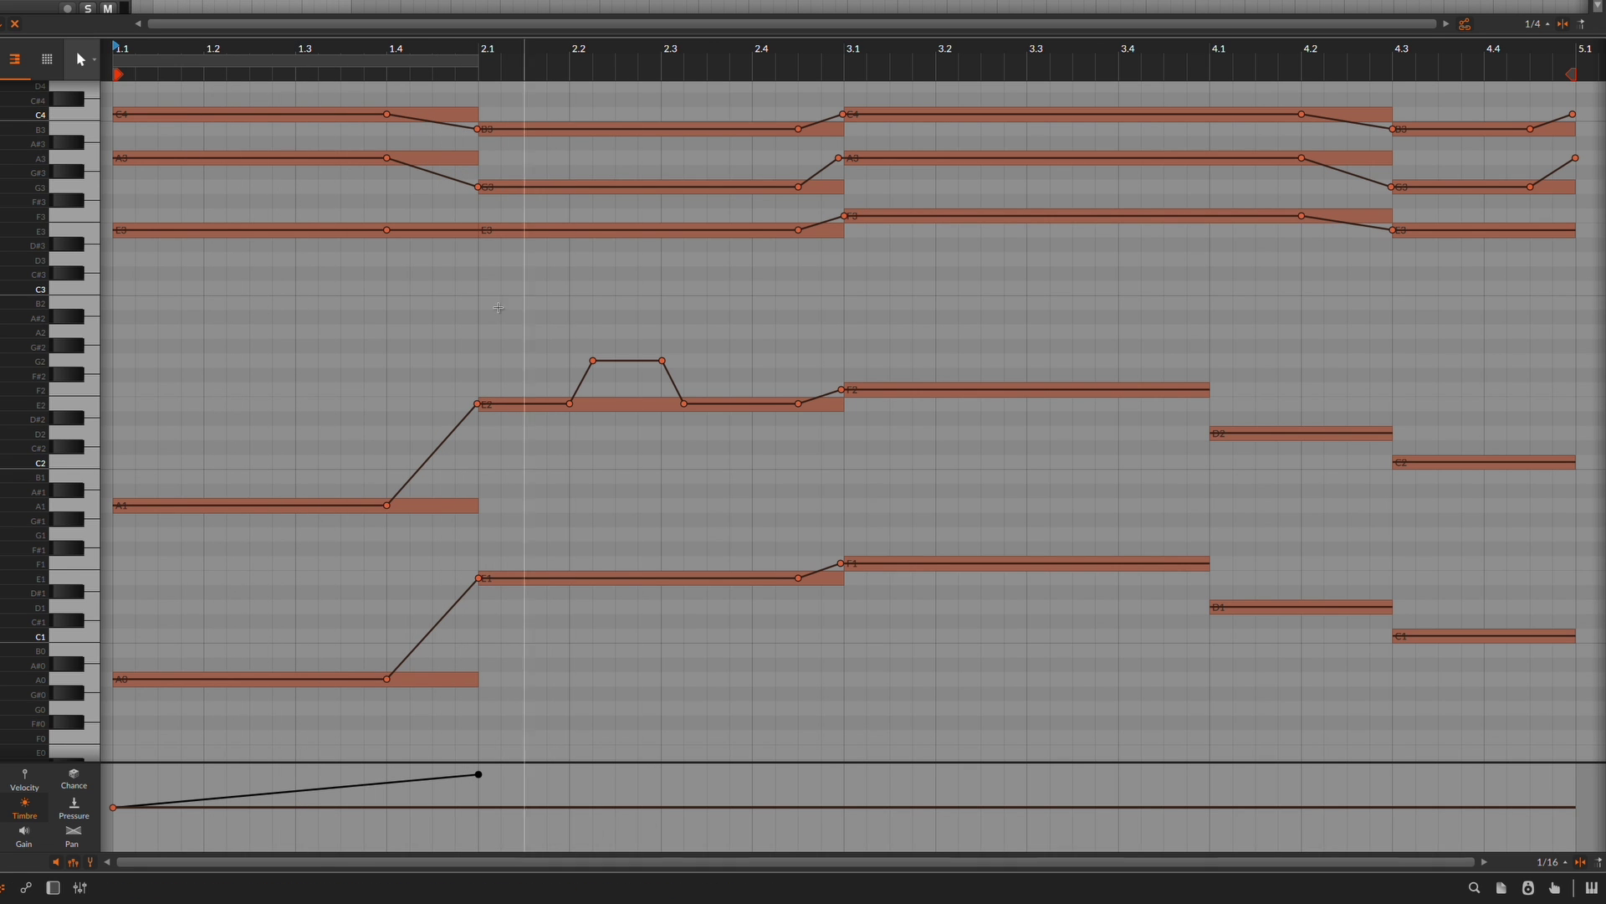
Start the second chord's E3 timbre at the raised level at 2.1, lower it to the centre line at 3.1, and play the clip
left_click(520, 236)
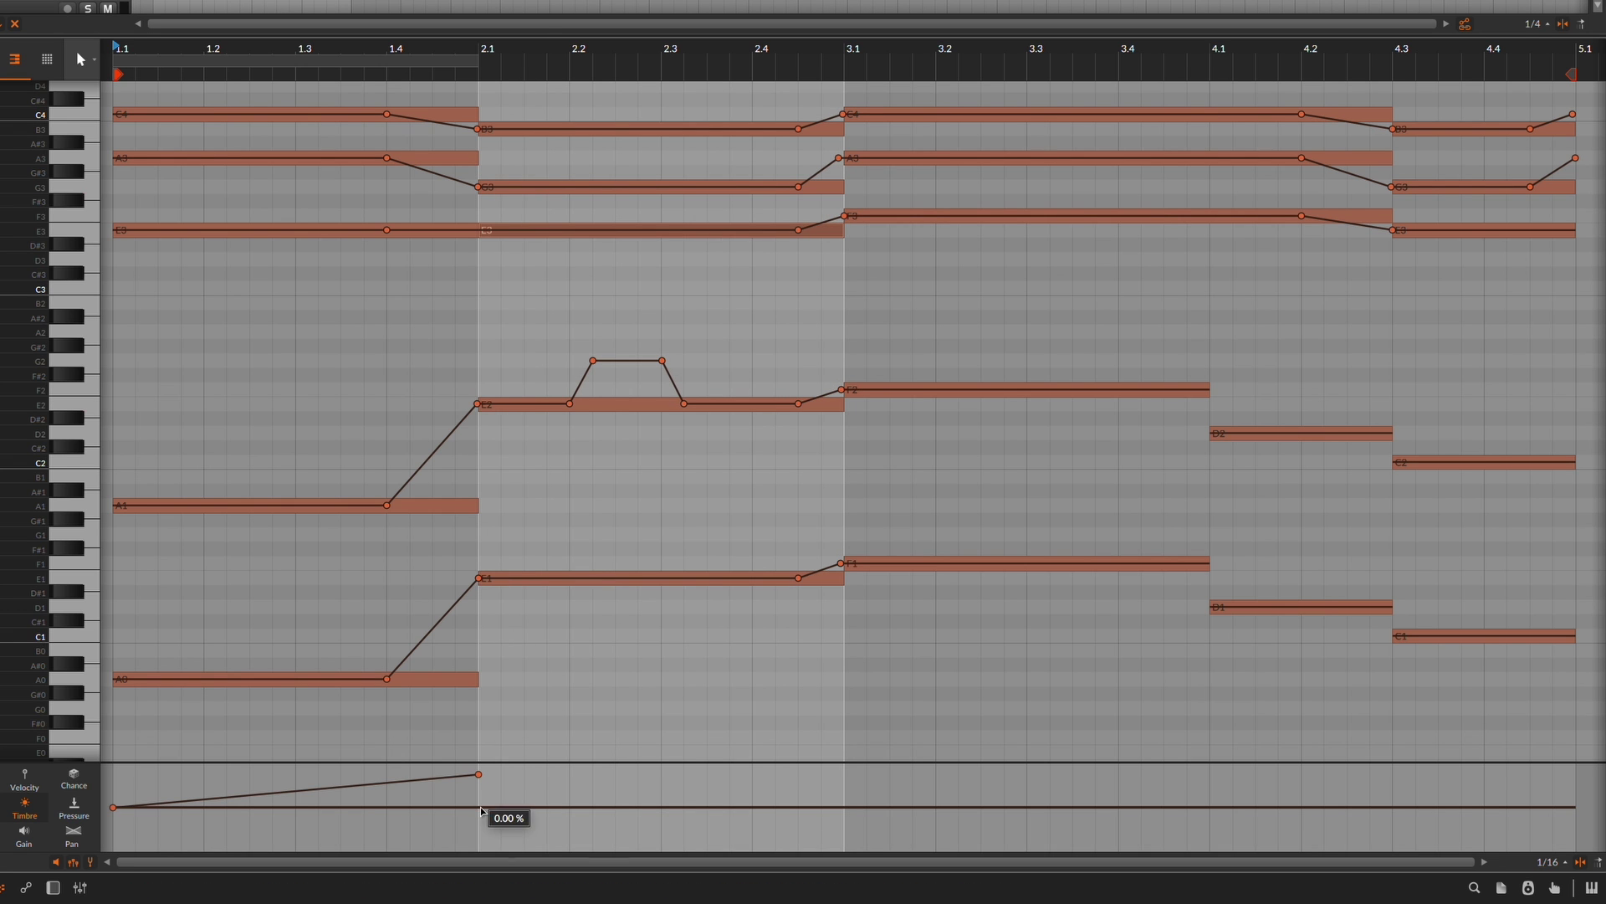
left_click_drag(482, 809, 478, 792)
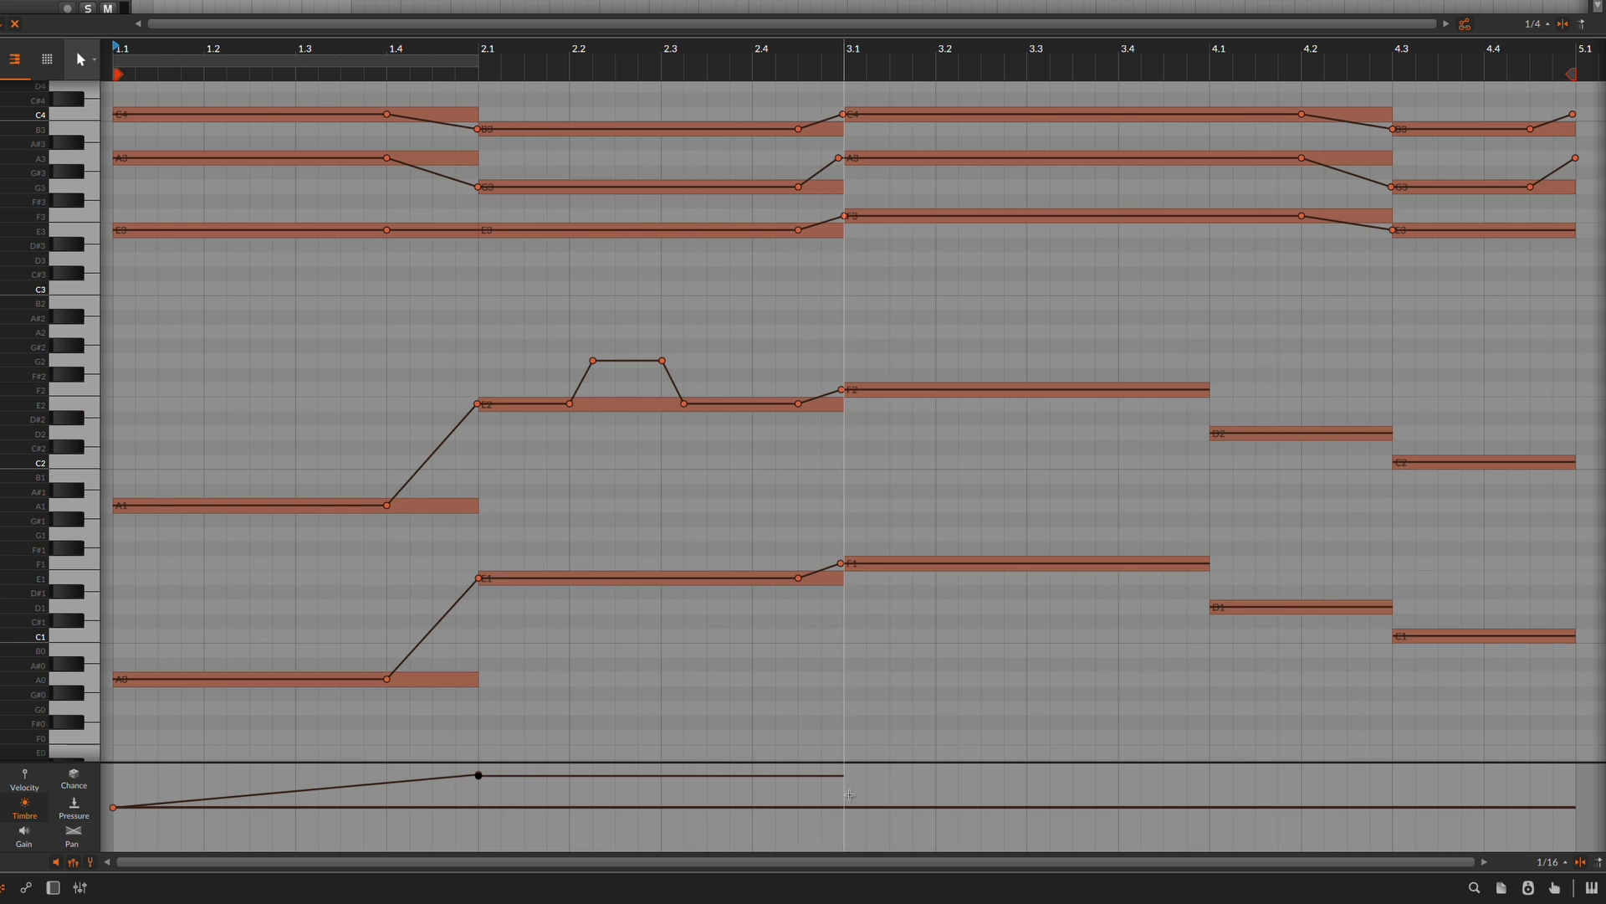
left_click_drag(842, 777, 842, 788)
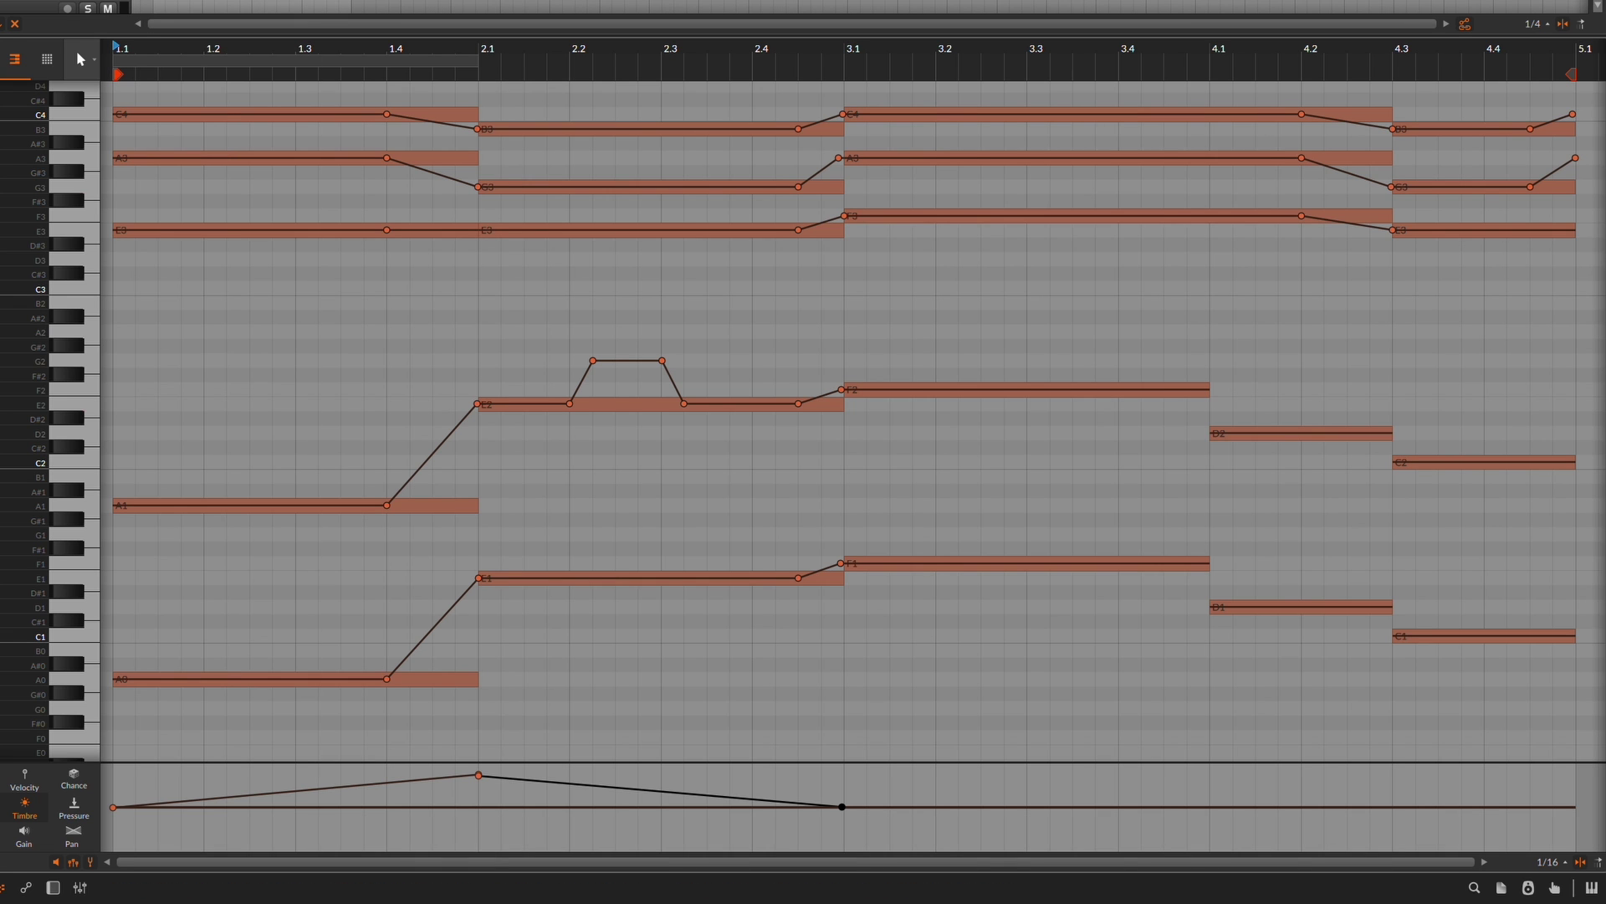
key("space")
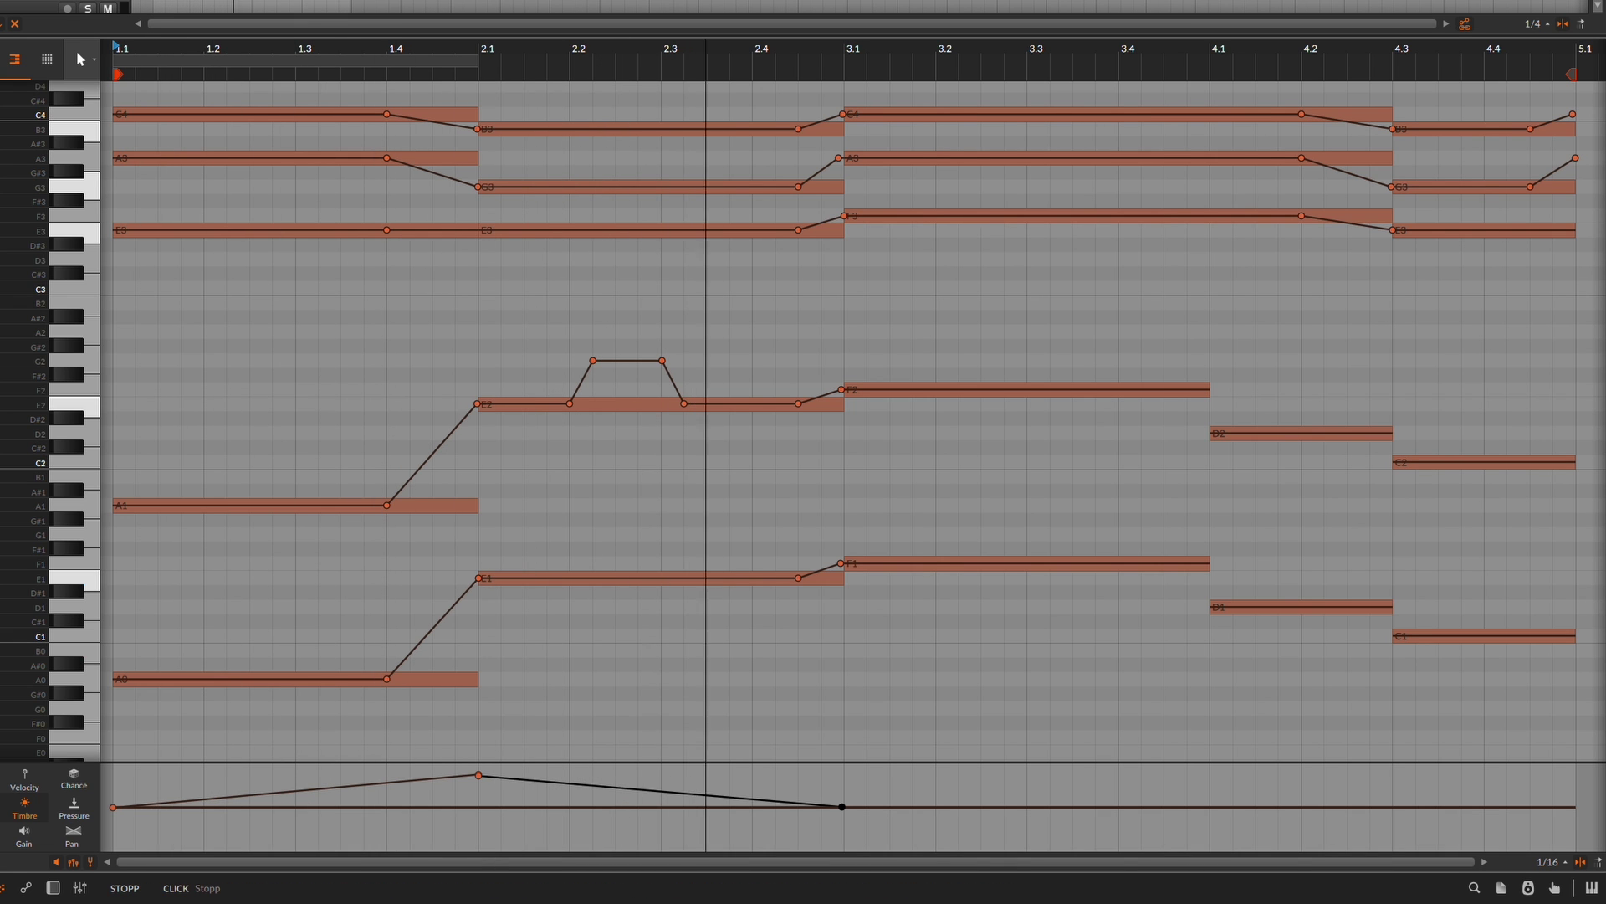
key("space")
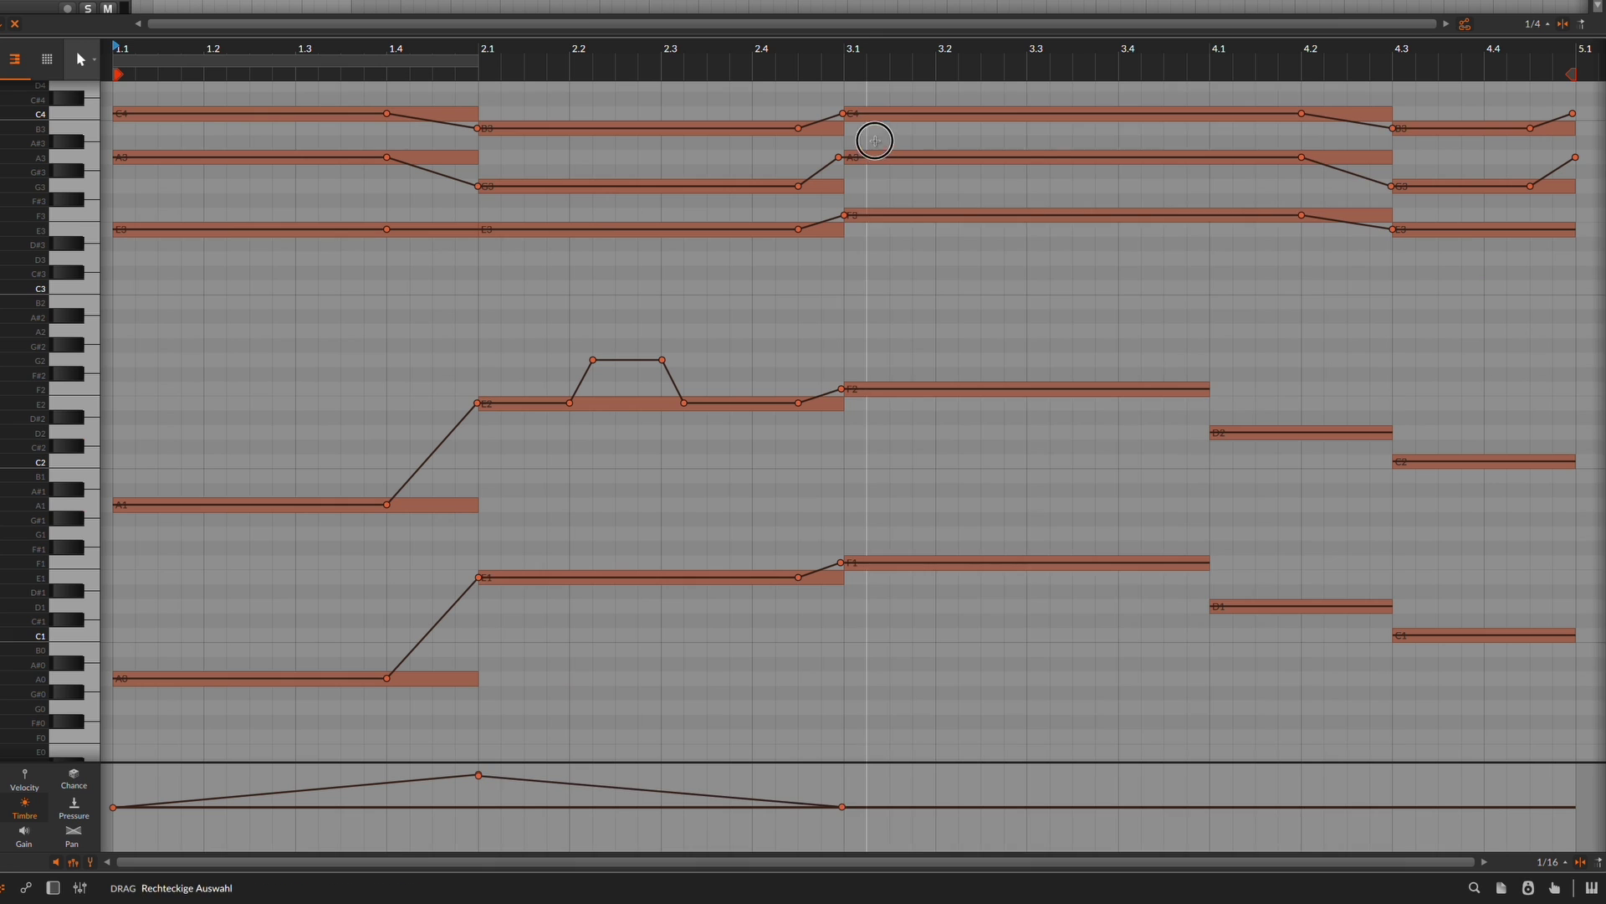
Raise the timbre of the third chord's A3 to a peak at 3.3 and bring it down to -1.60 % just past 3.4
left_click(876, 158)
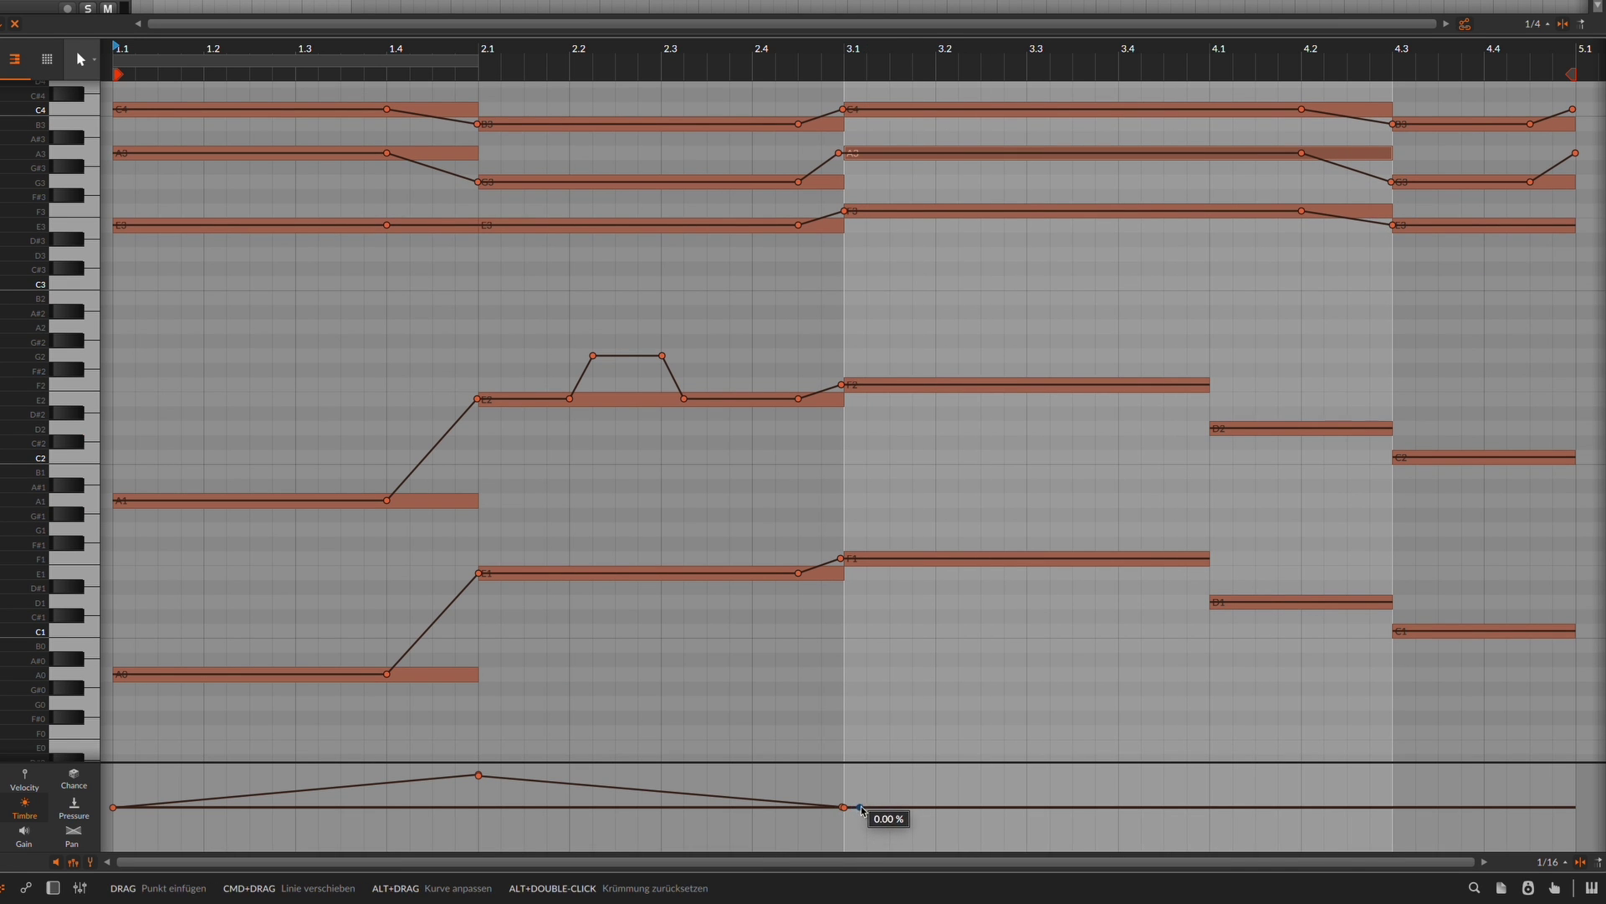
left_click(867, 807)
left_click_drag(912, 808, 1141, 805)
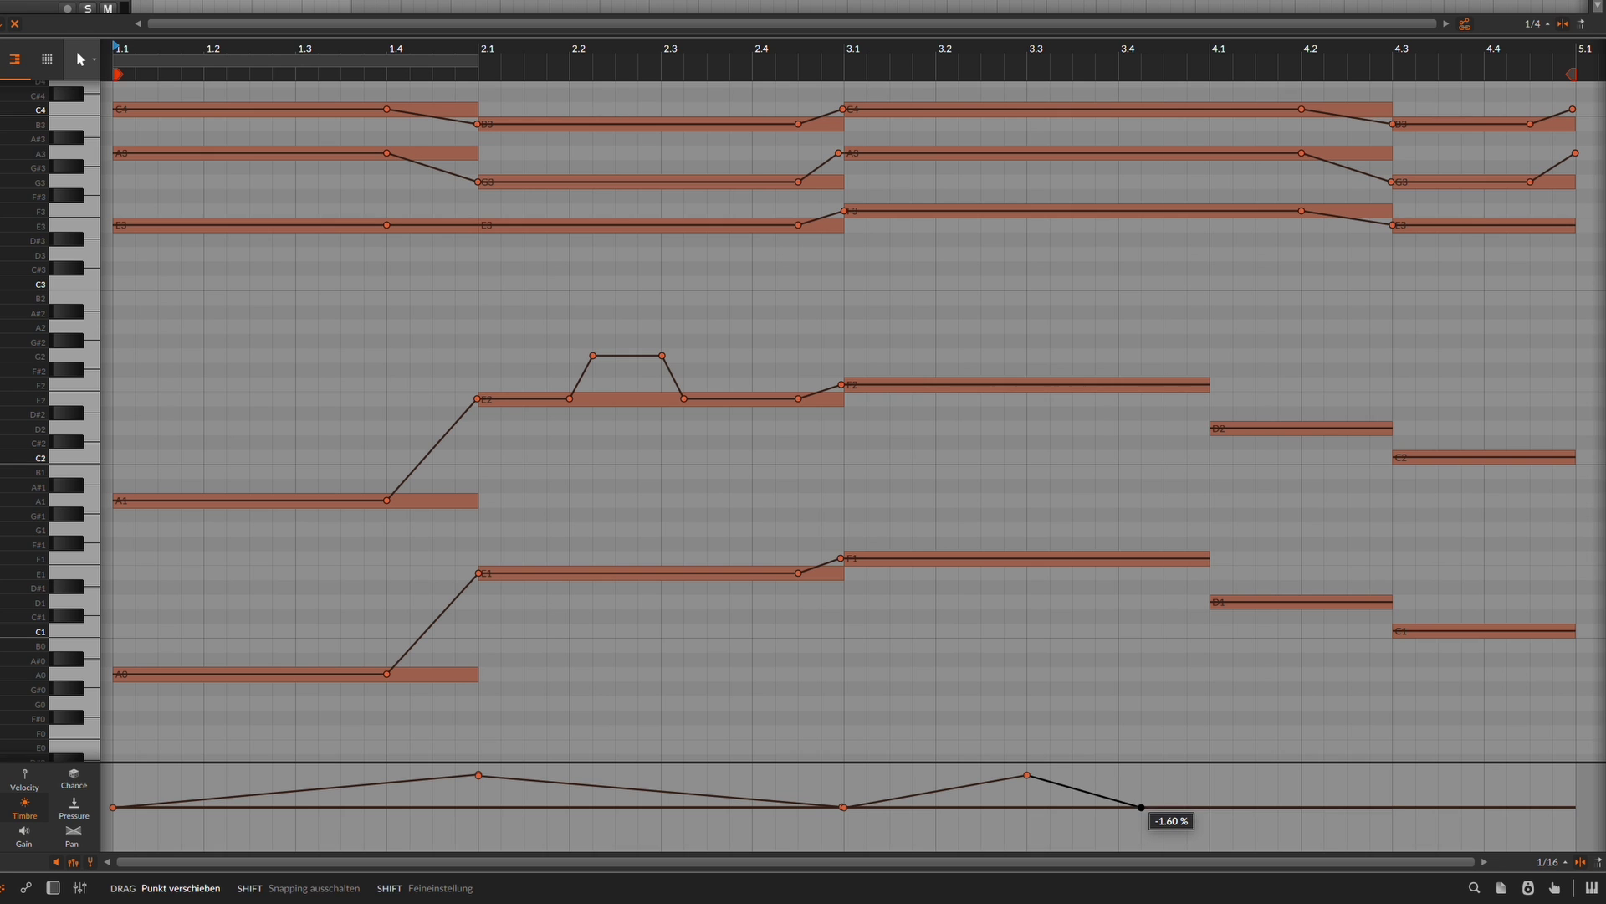
Play the clip to listen to the timbre curves, and switch the note expression lane to Pressure
key("space")
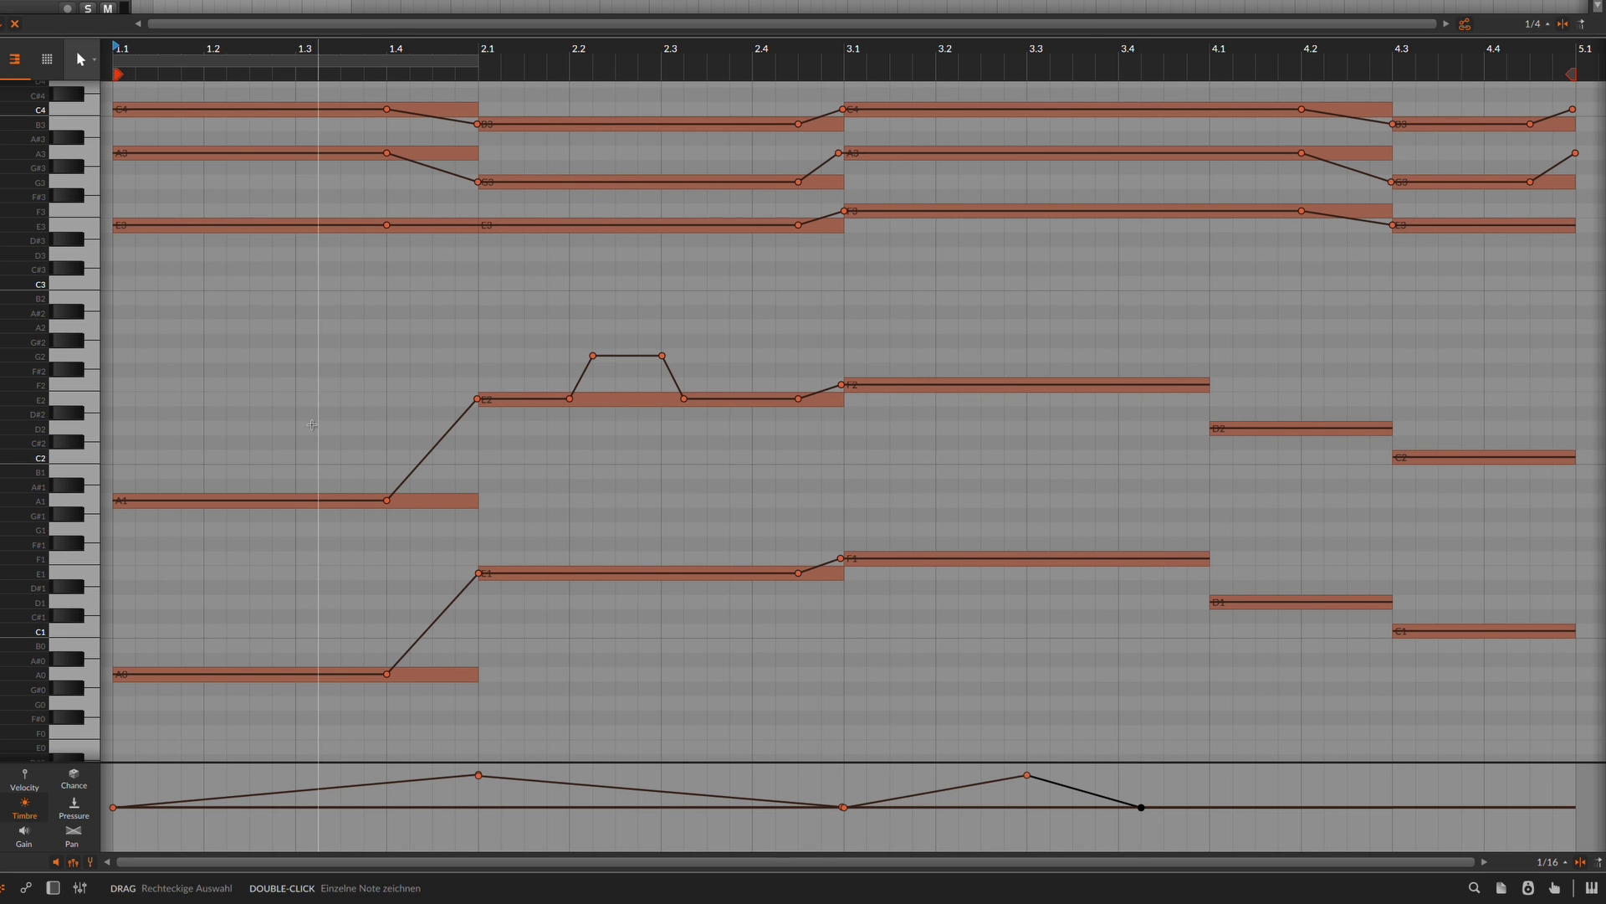
key("space")
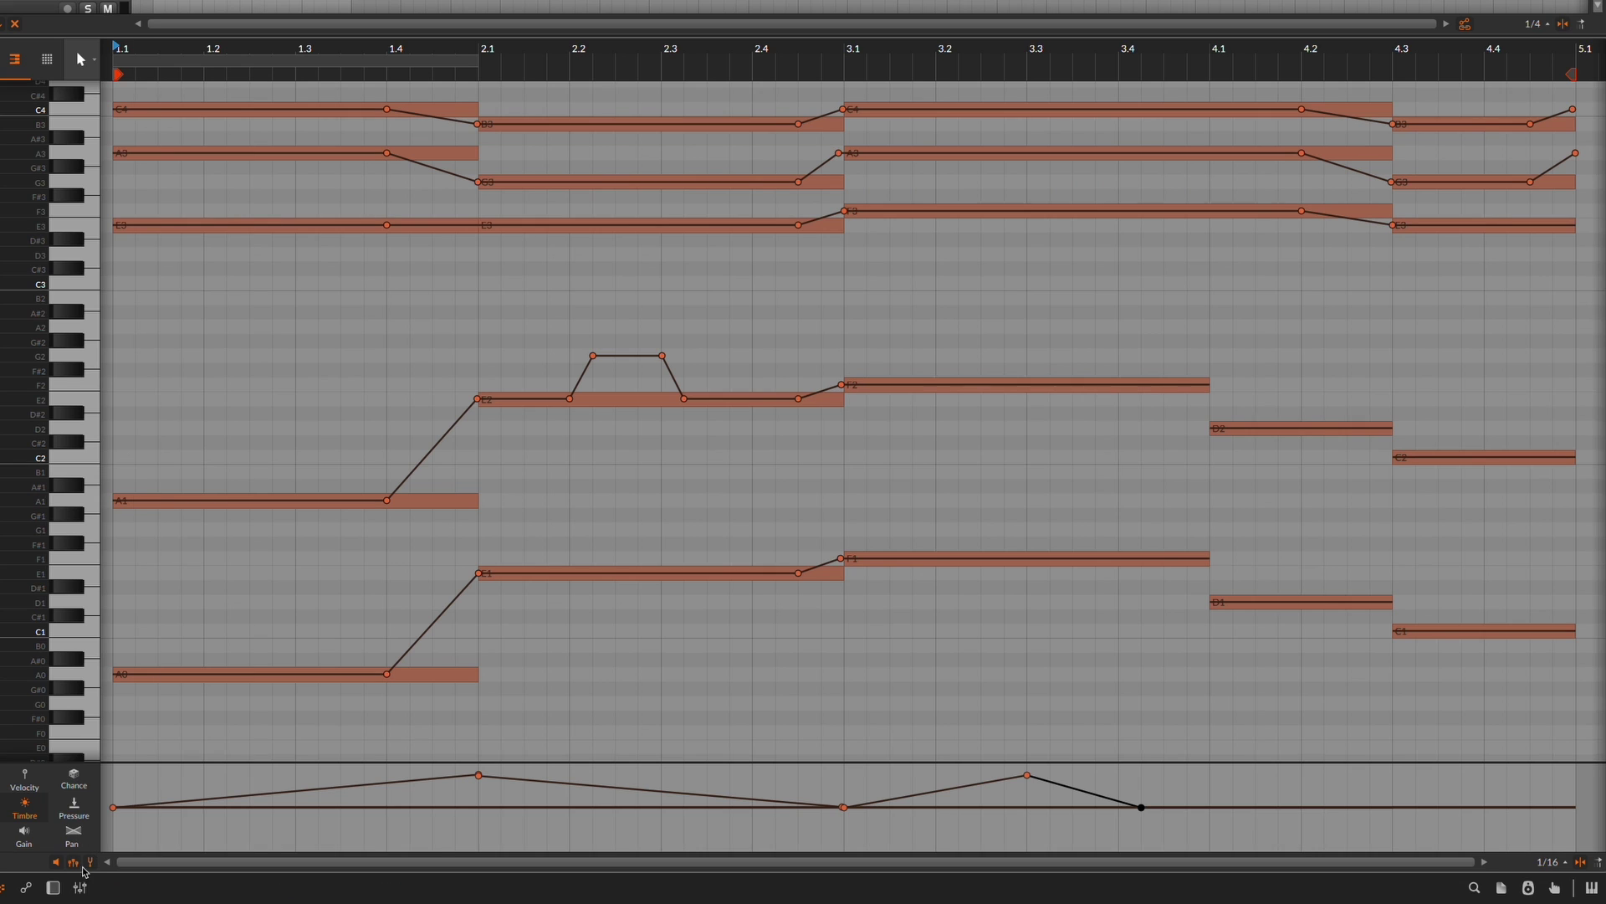
left_click(74, 816)
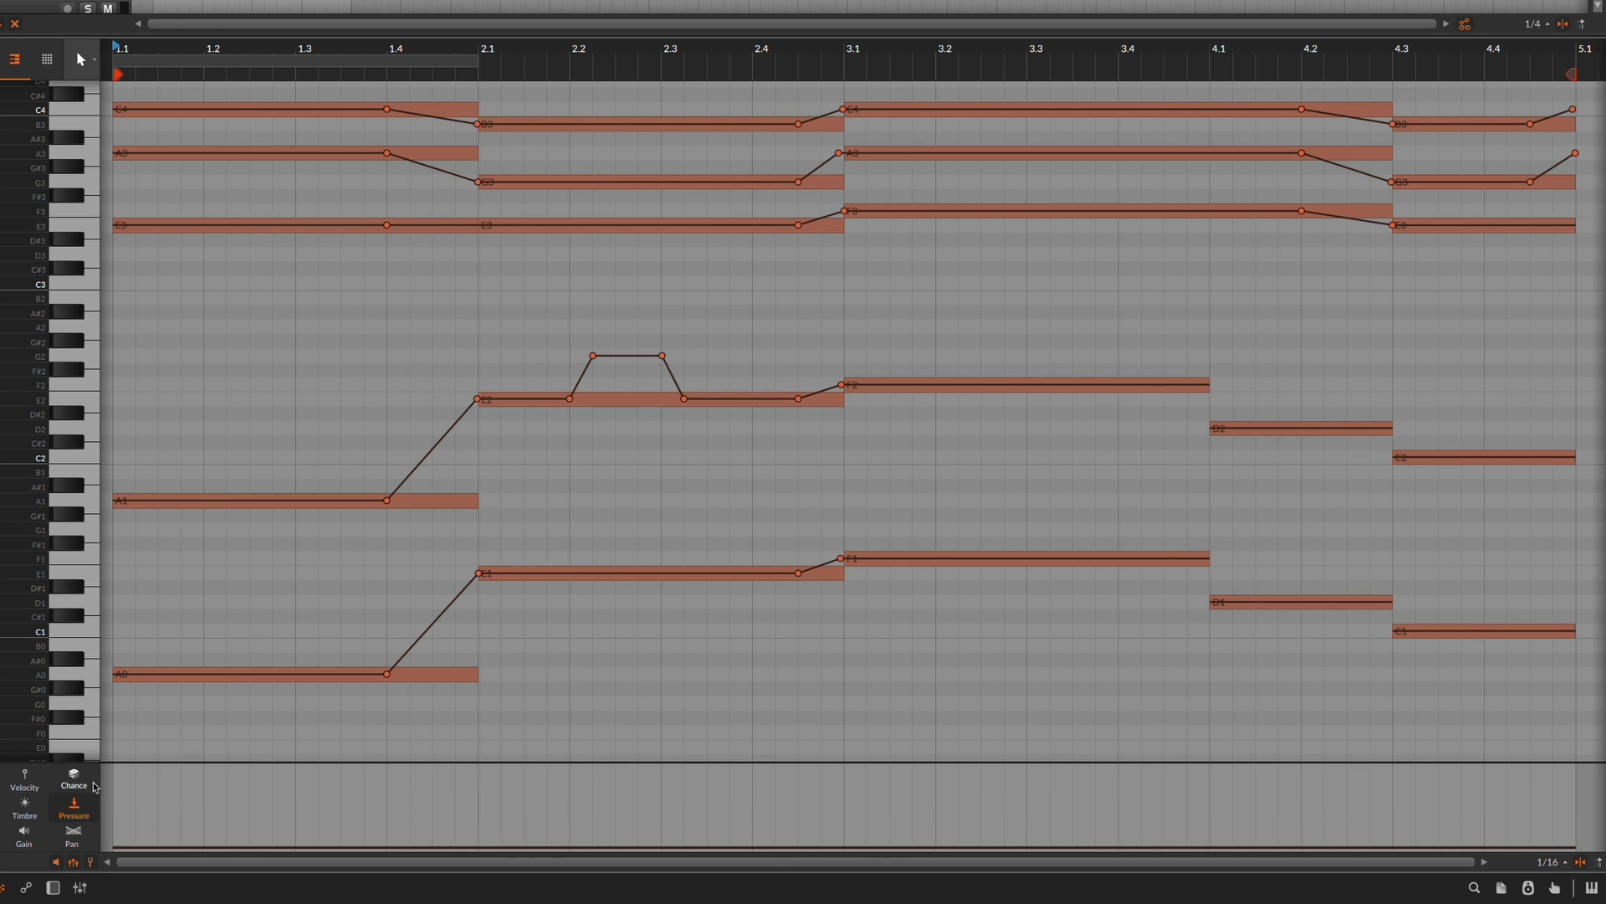
key("space")
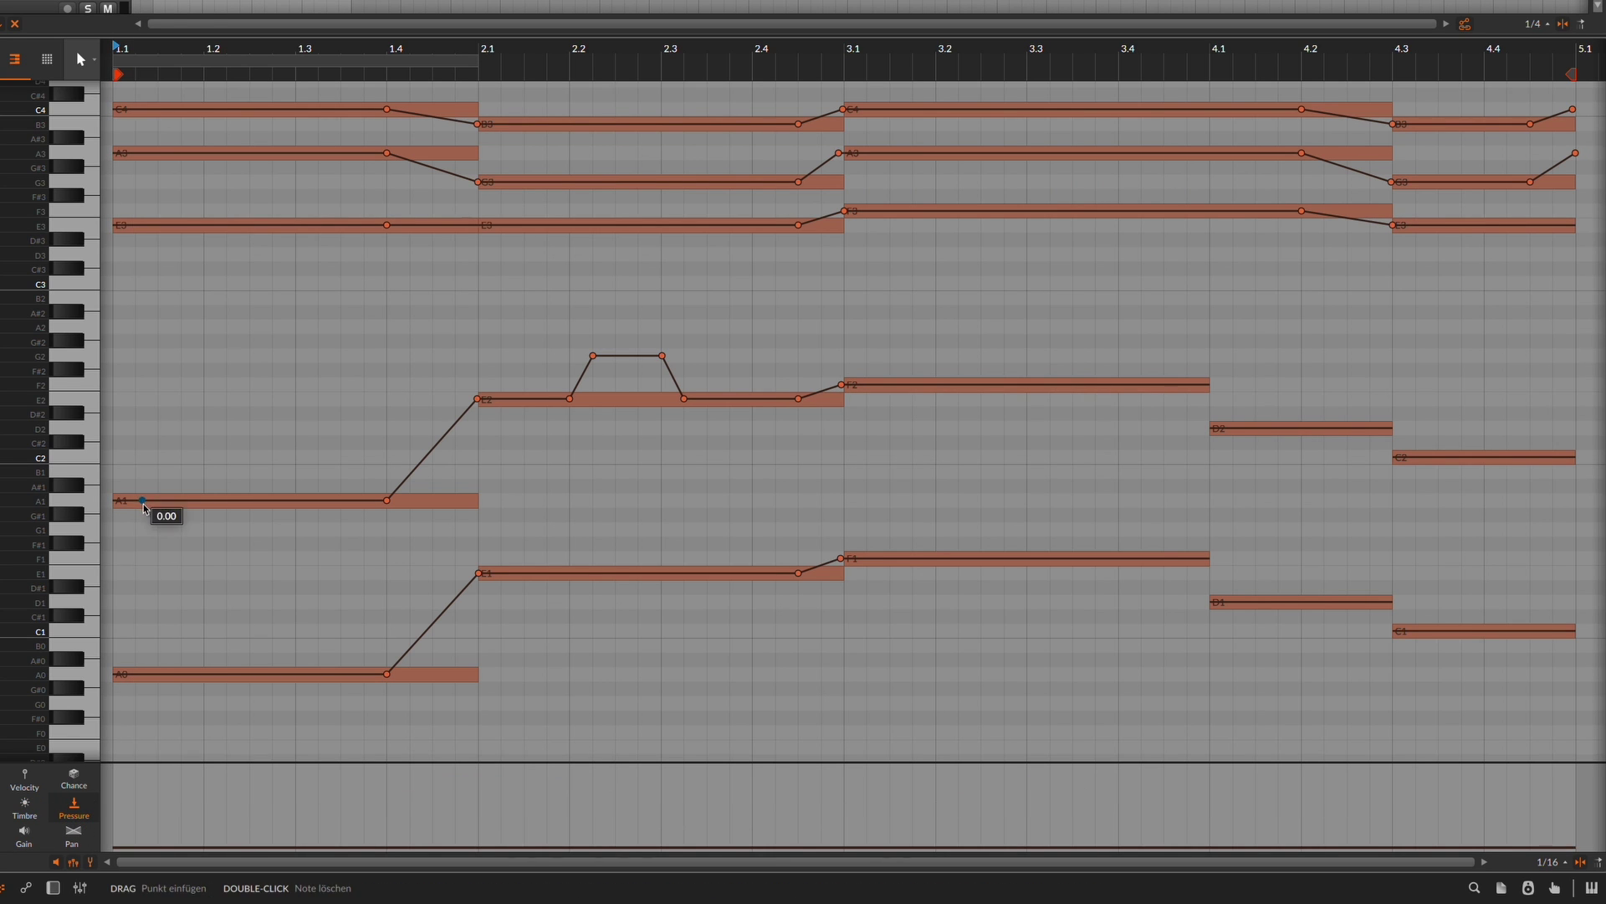